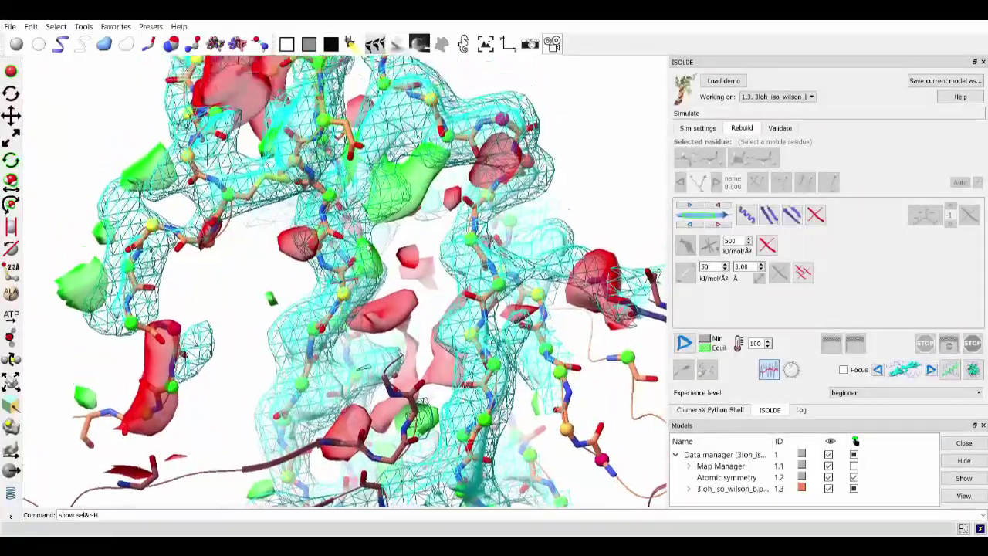
Examine the chain trace against the density around the disulfide and the neighbouring strands to compare possible backbone paths
middle_click_drag(395, 261, 430, 329)
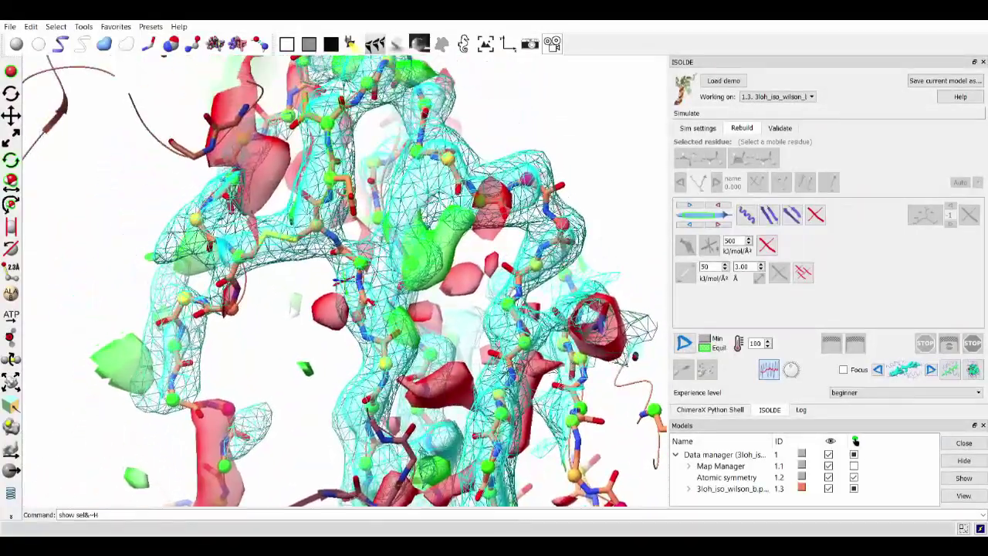
mouse_move(430, 330)
left_mouse_down()
mouse_move(453, 326)
mouse_move(415, 328)
mouse_move(437, 331)
left_mouse_up()
middle_click_drag(437, 331, 432, 384)
left_click_drag(432, 384, 389, 383)
left_click_drag(347, 241, 406, 233)
middle_click_drag(406, 233, 405, 311)
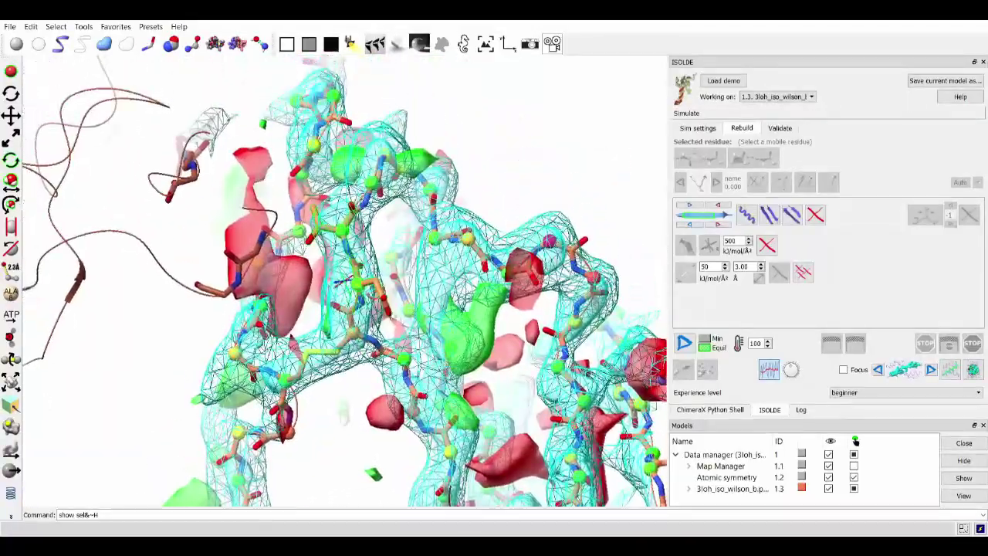
left_click_drag(405, 310, 386, 367)
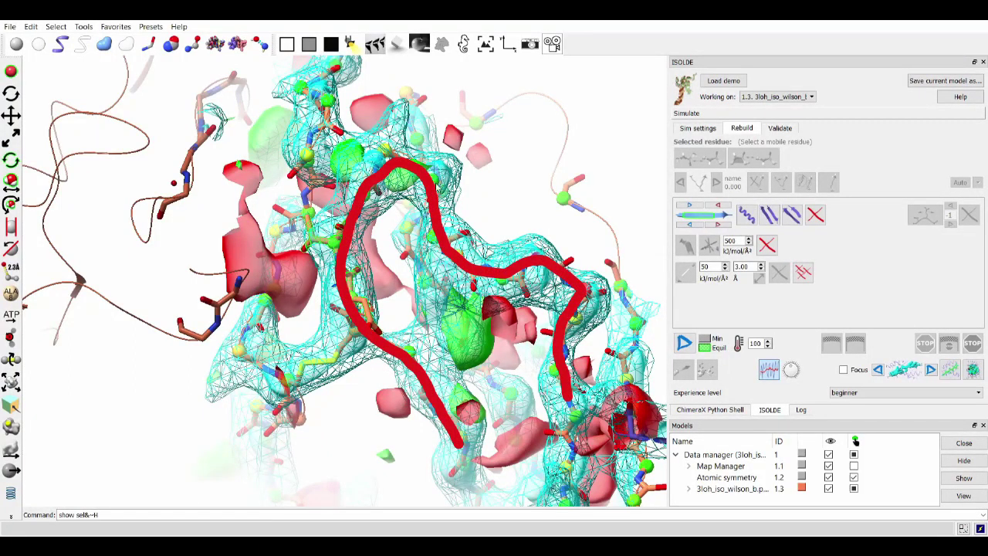
left_click_drag(448, 274, 409, 305)
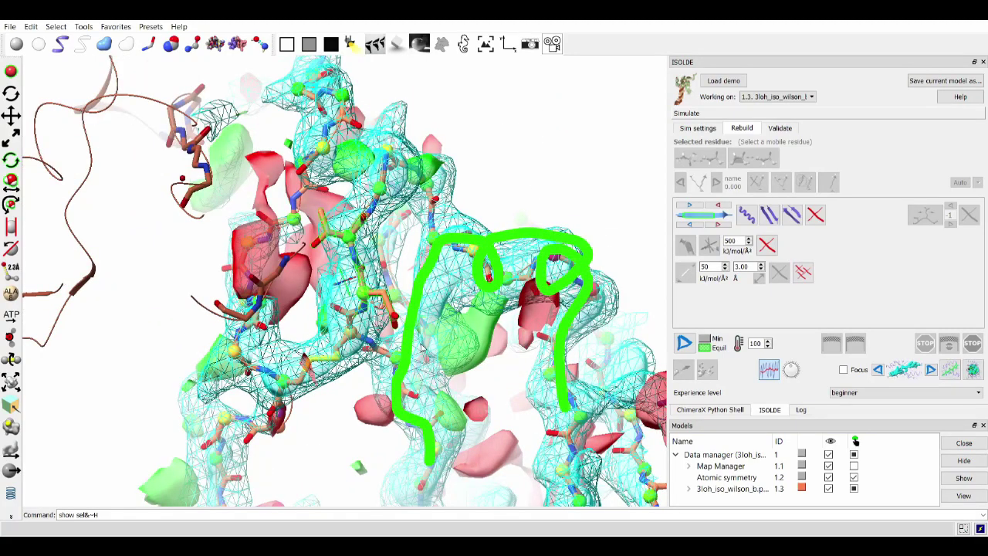
mouse_move(409, 277)
left_mouse_down()
mouse_move(428, 343)
mouse_move(397, 340)
mouse_move(416, 316)
mouse_move(401, 340)
mouse_move(450, 334)
left_mouse_up()
left_click_drag(470, 411, 462, 415)
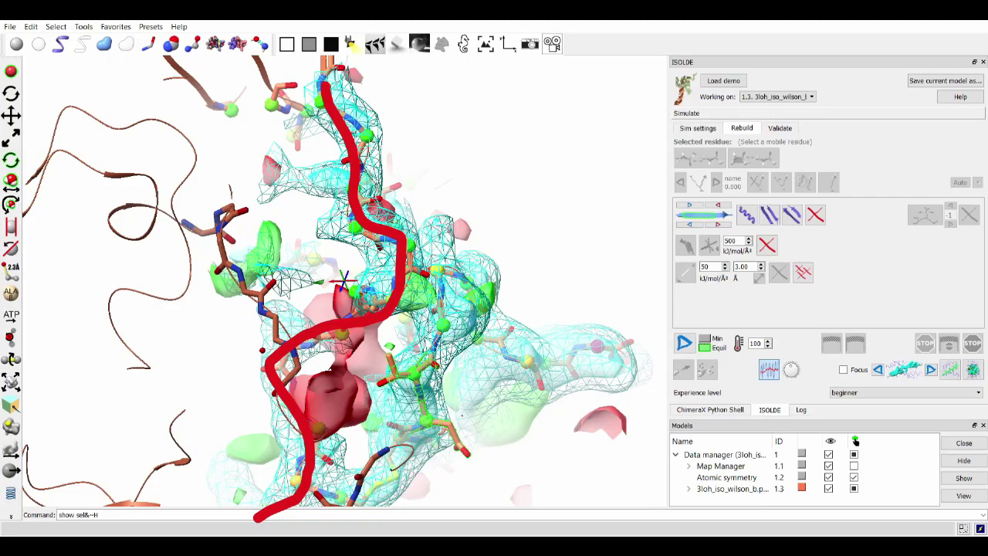
mouse_move(461, 415)
left_mouse_down()
mouse_move(417, 403)
mouse_move(413, 390)
left_mouse_up()
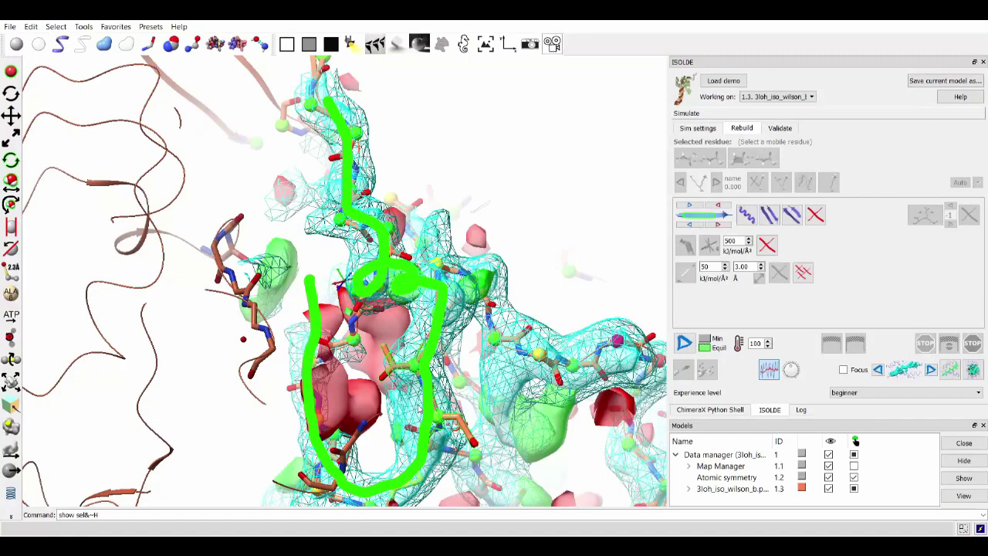
middle_click_drag(413, 391, 382, 255)
mouse_move(382, 255)
left_mouse_down()
mouse_move(440, 258)
mouse_move(386, 243)
mouse_move(432, 247)
mouse_move(446, 263)
left_mouse_up()
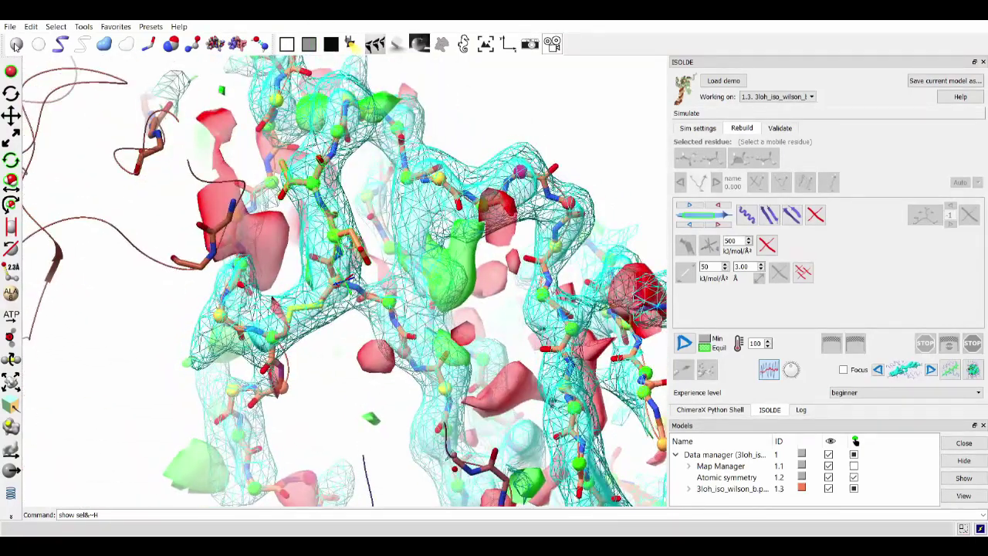
Clear the selection, display all atoms of the model, and hide the non-polar hydrogens with the command "hide HC"
key("Return")
left_click(139, 299, "ctrl")
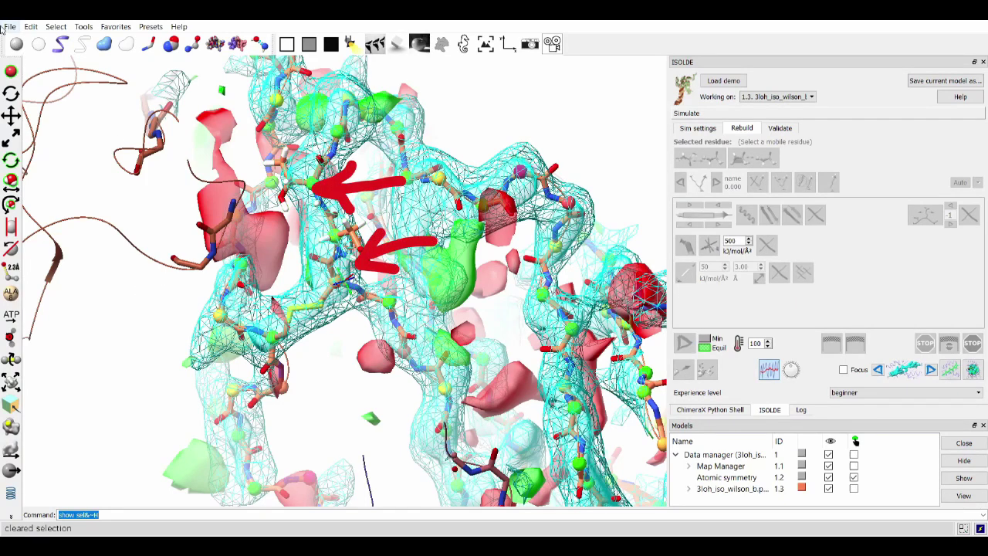
left_click(16, 45)
type("hide ")
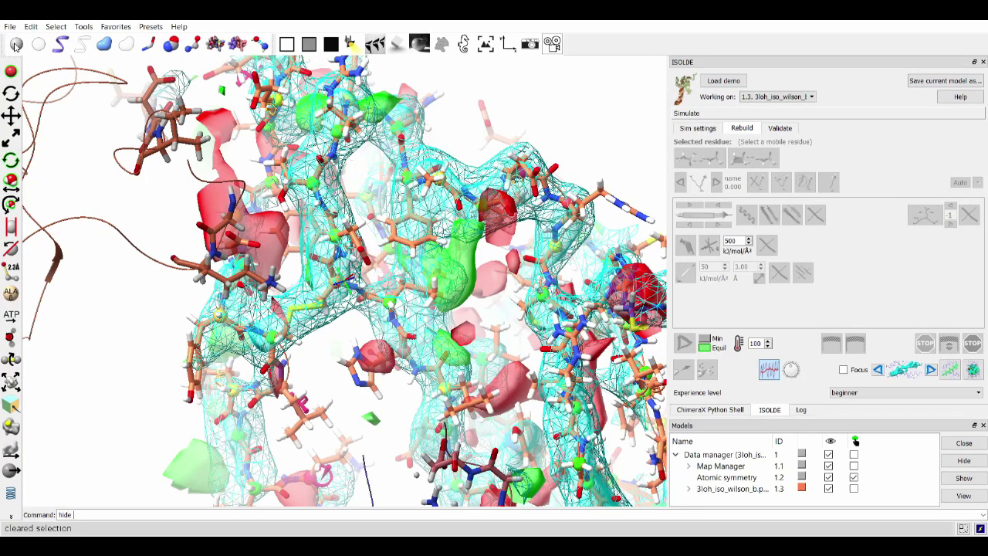
type("HC")
key("Return")
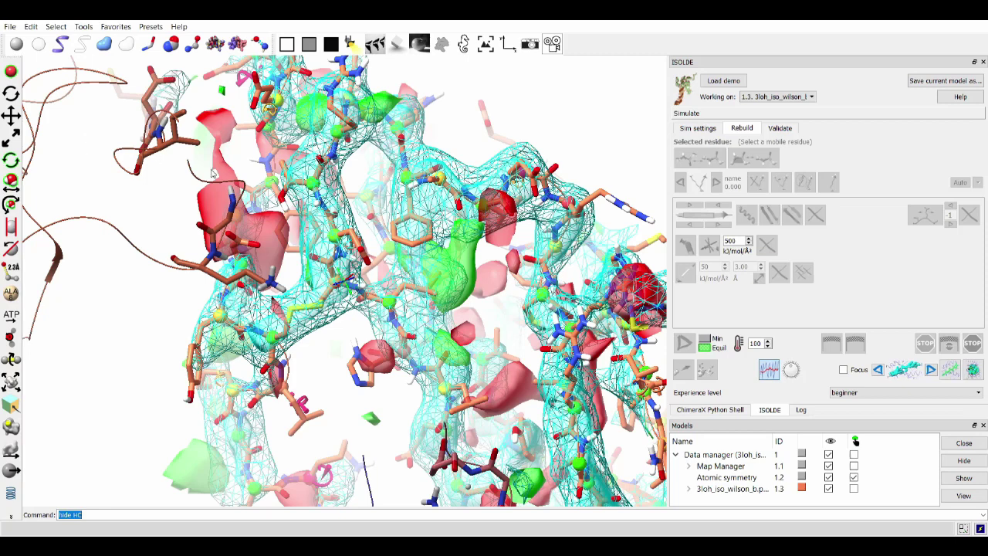
Select Asp 861 in chain E, expand the selection twice to the surrounding residues, and start an interactive simulation
left_click(333, 238, "ctrl")
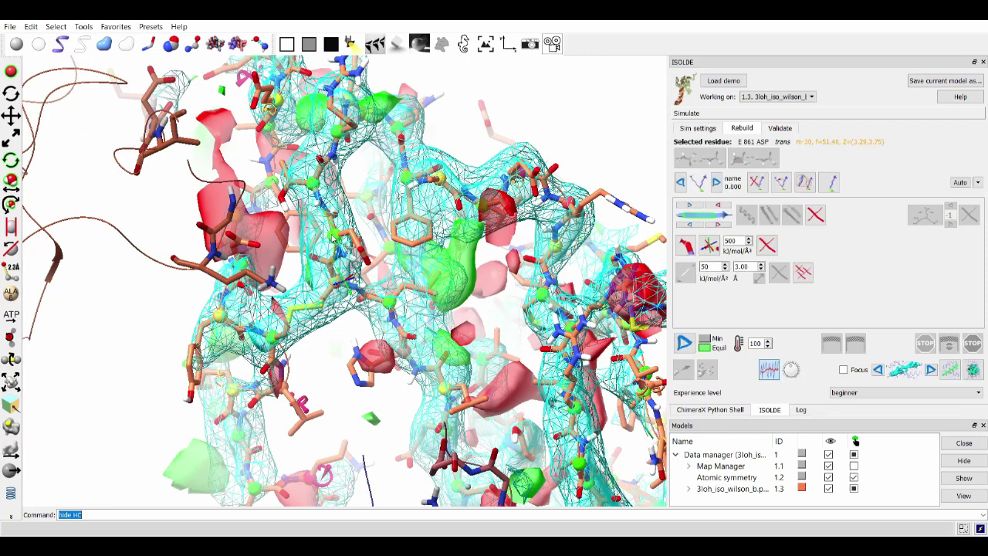
key("Up")
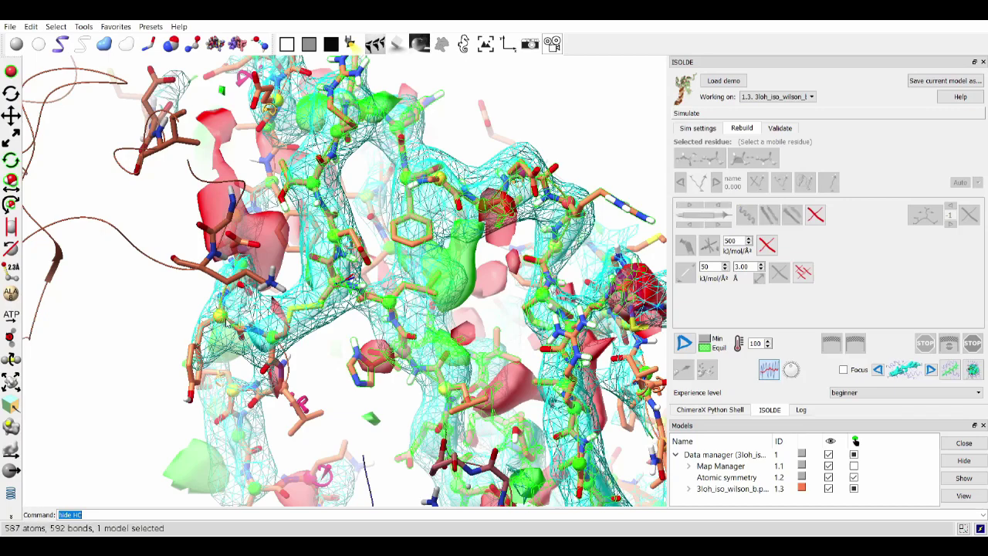
key("Up")
left_click_drag(409, 349, 430, 303)
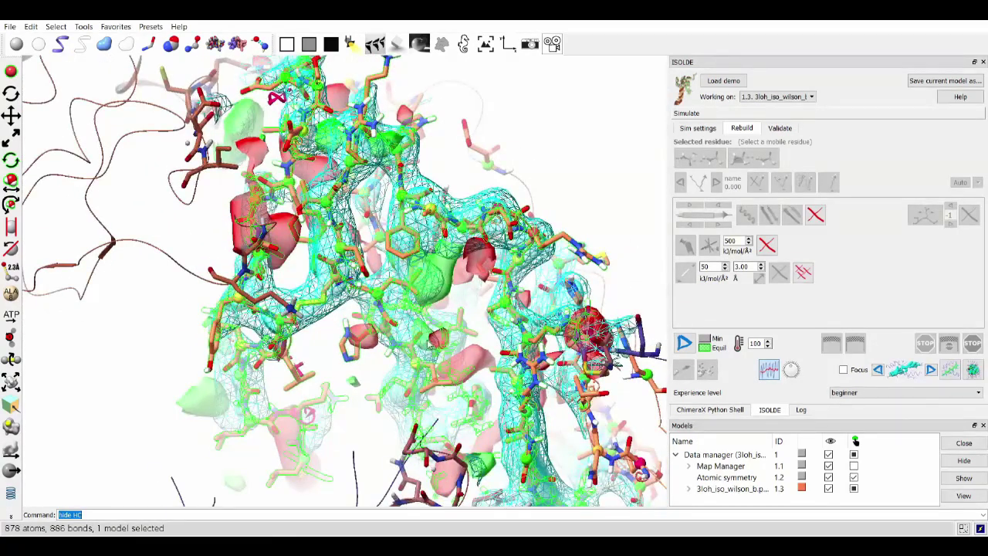
left_click_drag(423, 340, 497, 366)
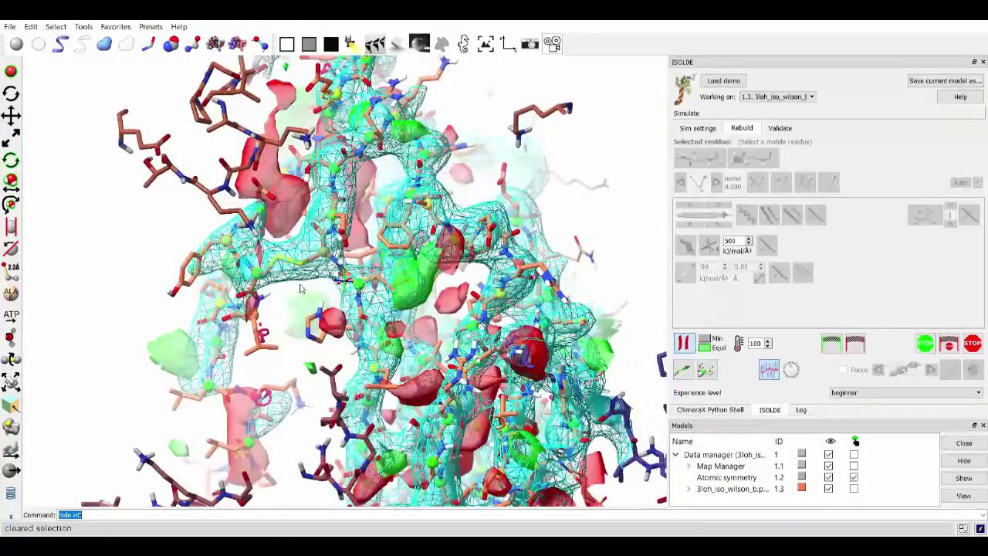
Select Cys 860 in chain E and pin it to the pivot point placed in the adjacent strand density
scroll(345, 280, "up", 3)
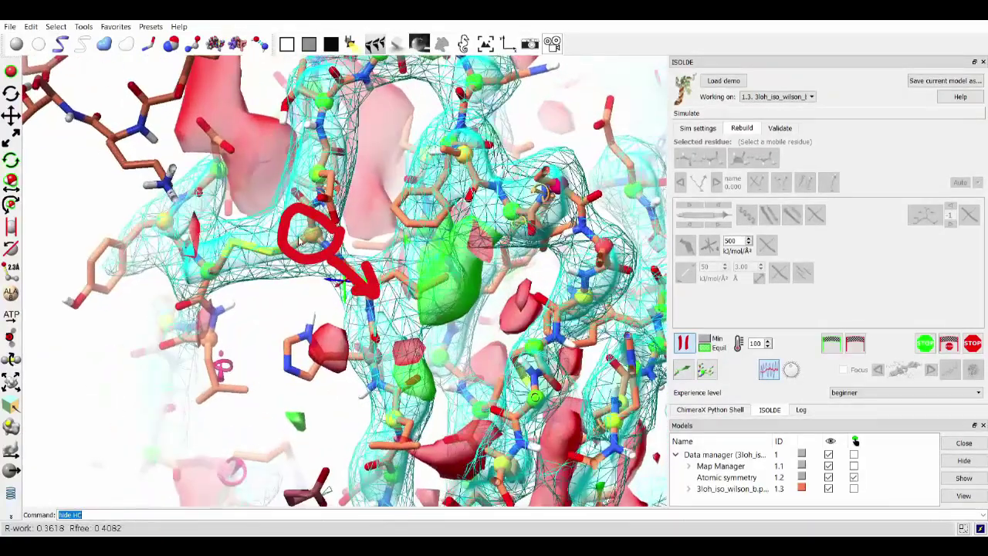
left_click(304, 229, "ctrl")
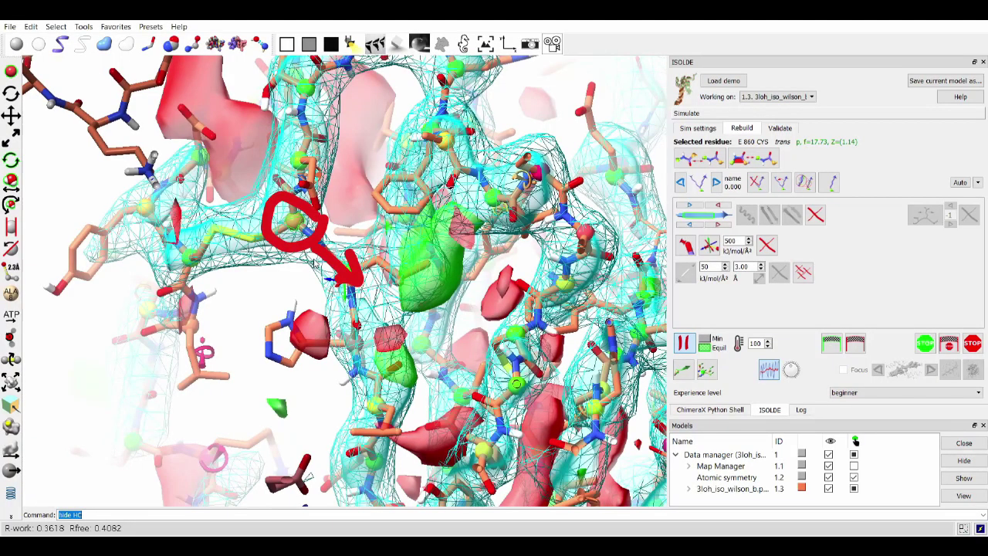
left_click_drag(313, 263, 343, 268)
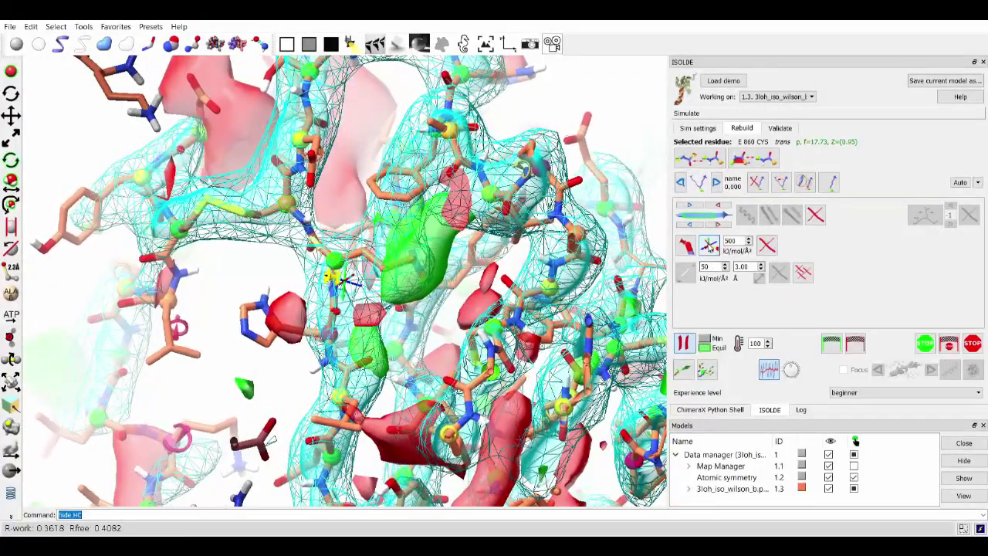
Select His 858 in chain E and pin it to the pivot point further along the strand density
left_click_drag(209, 373, 249, 380)
middle_click_drag(248, 380, 279, 289)
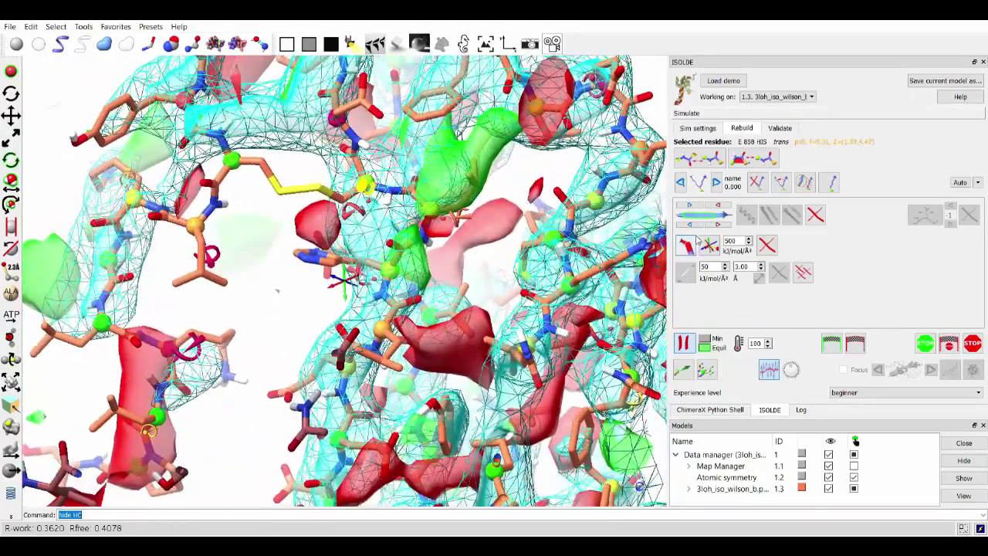
left_click_drag(624, 235, 498, 324)
middle_click_drag(498, 324, 509, 241)
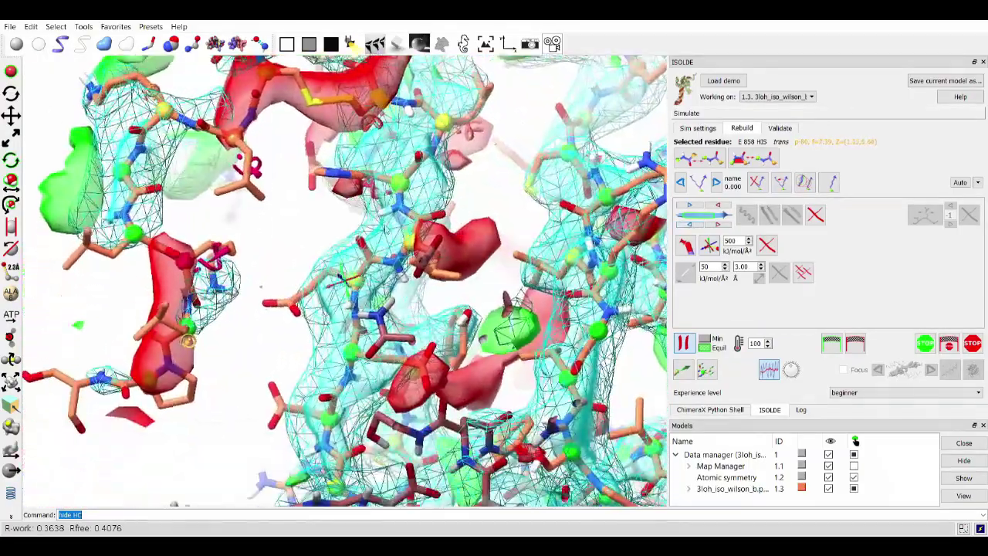
Select the misregistered stretch of the strand and apply a register shift of two residues to it
left_click_drag(509, 241, 419, 249)
left_click_drag(470, 231, 417, 250)
middle_click_drag(416, 250, 414, 319)
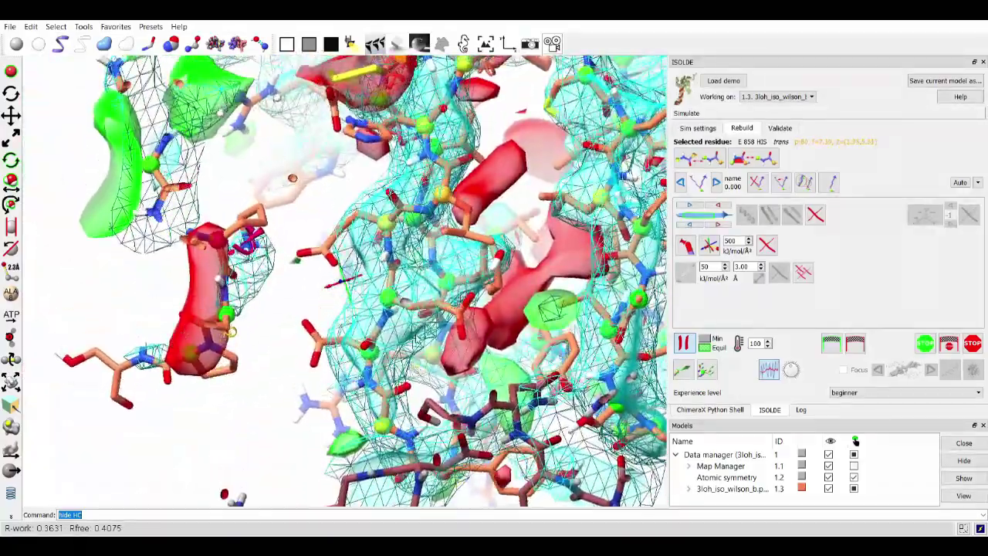
left_click_drag(414, 318, 463, 285)
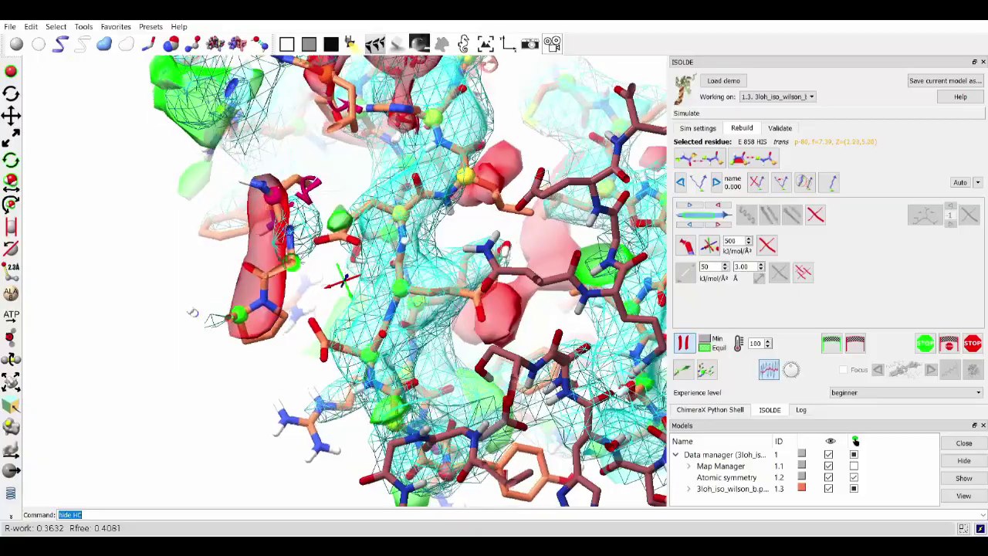
middle_click_drag(397, 284, 386, 364)
left_click_drag(386, 364, 441, 355)
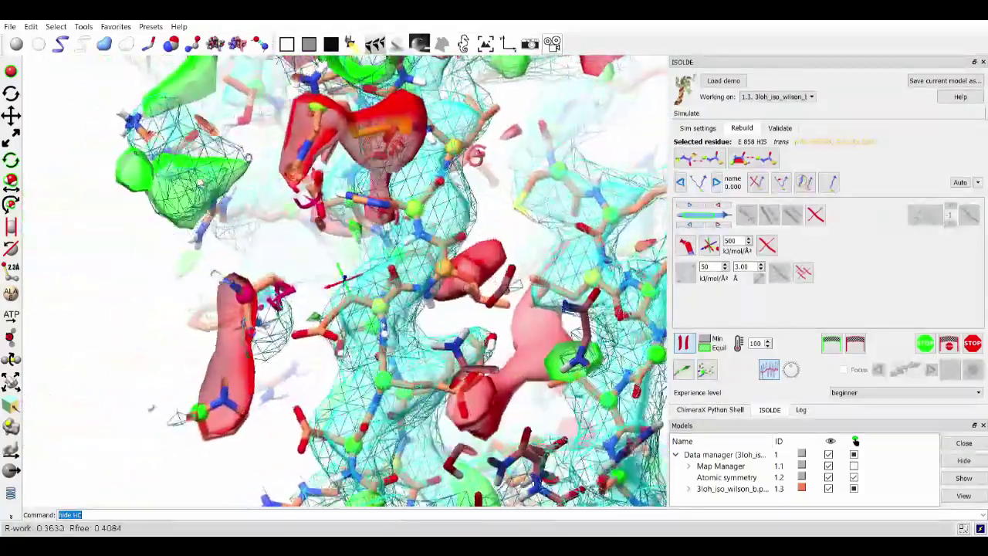
left_click(689, 225)
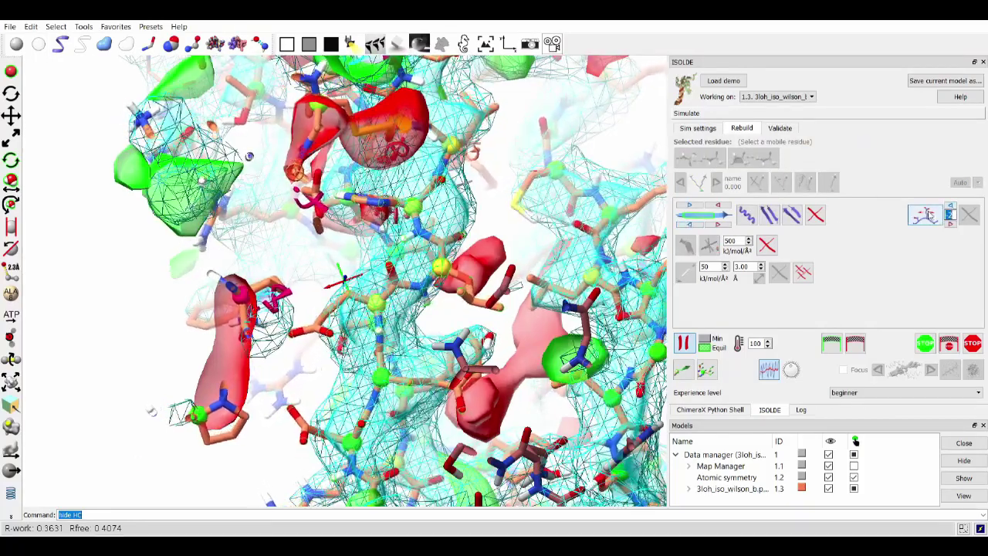
left_click(925, 215)
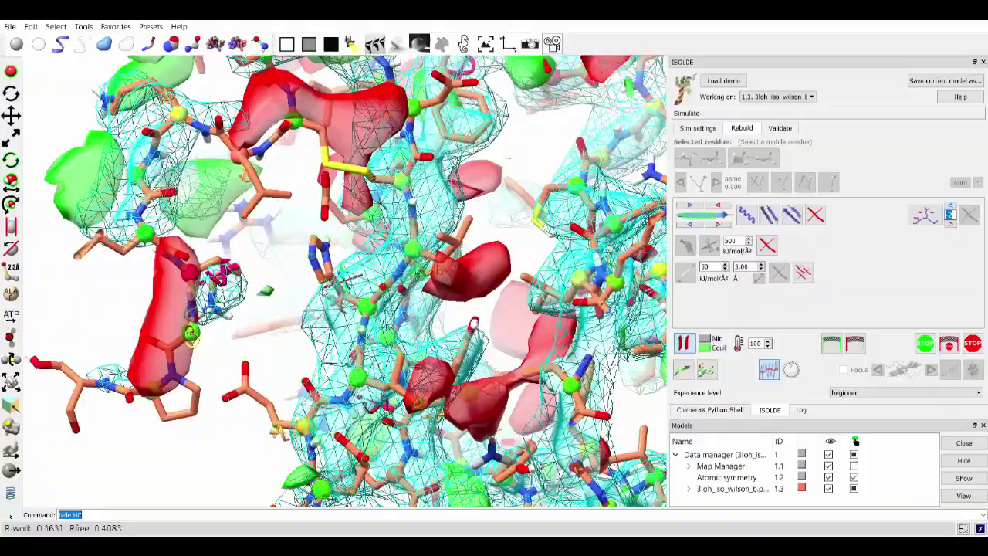
Examine the fit of the register-shifted strand and its adjoining loop to the density with the simulation paused
left_click_drag(385, 262, 324, 262)
left_click_drag(358, 233, 407, 233)
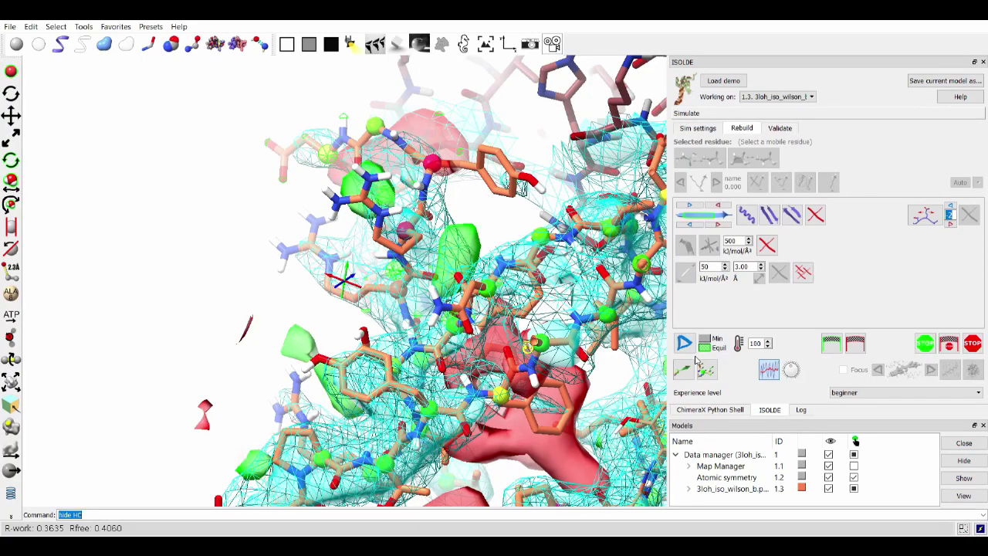
left_click_drag(426, 242, 519, 219)
left_click_drag(461, 238, 583, 225)
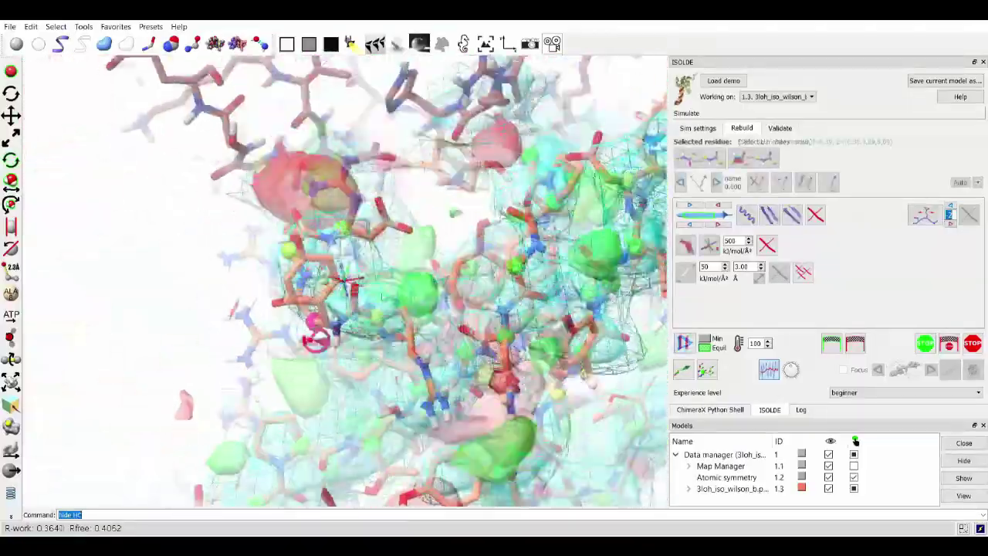
Select Glu 855 in chain E with the simulation running and switch its side chain to the tt0 rotamer
left_click_drag(378, 243, 495, 350)
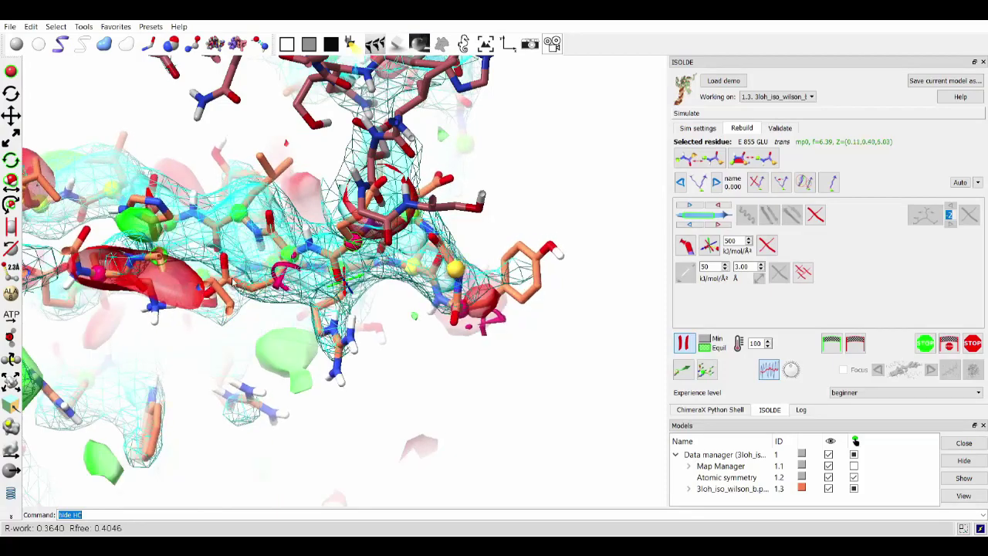
left_click_drag(278, 371, 290, 308)
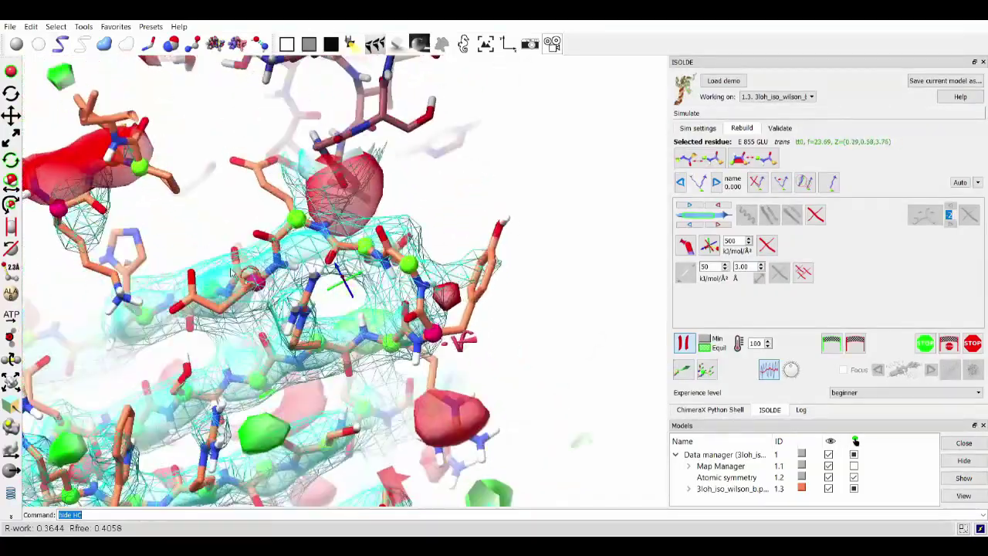
Select Gly 853 and its neighbour Tyr 852 one after the other at the turn of the loop in chain E
left_click_drag(230, 269, 231, 181)
left_click(283, 159, "ctrl")
left_click(282, 164, "ctrl")
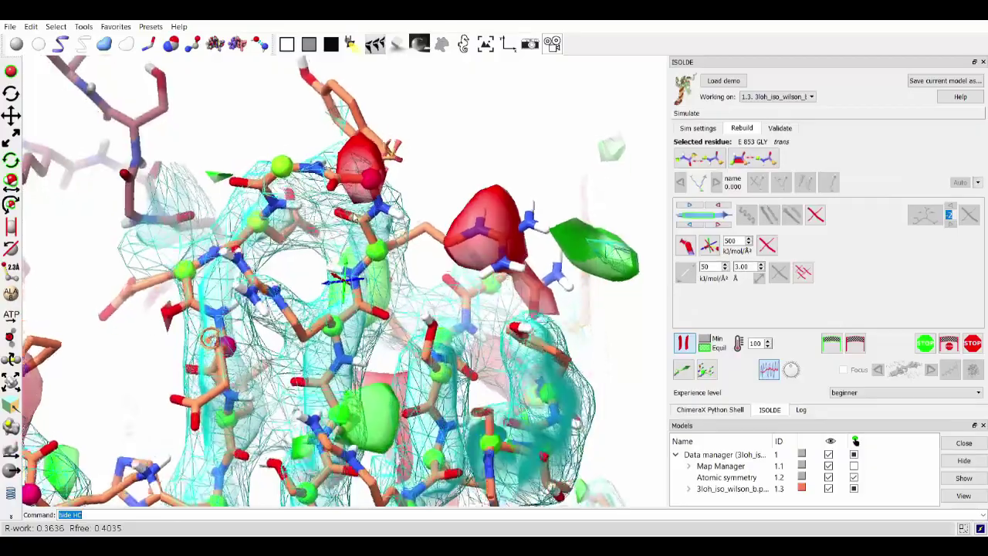
left_click(371, 193, "ctrl")
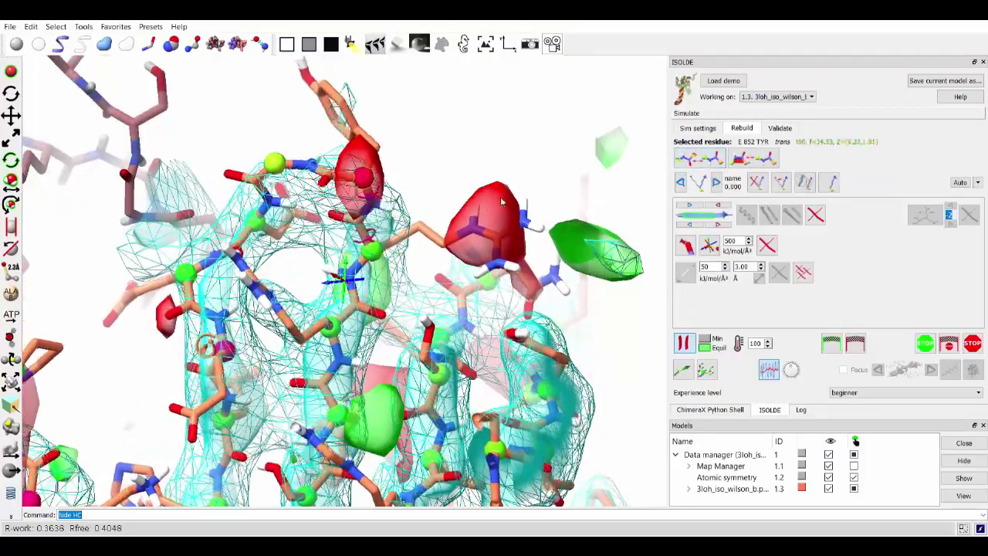
Reselect Glu 855 in chain E and preview the tt0 rotamer for its side chain
left_click_drag(435, 209, 471, 280)
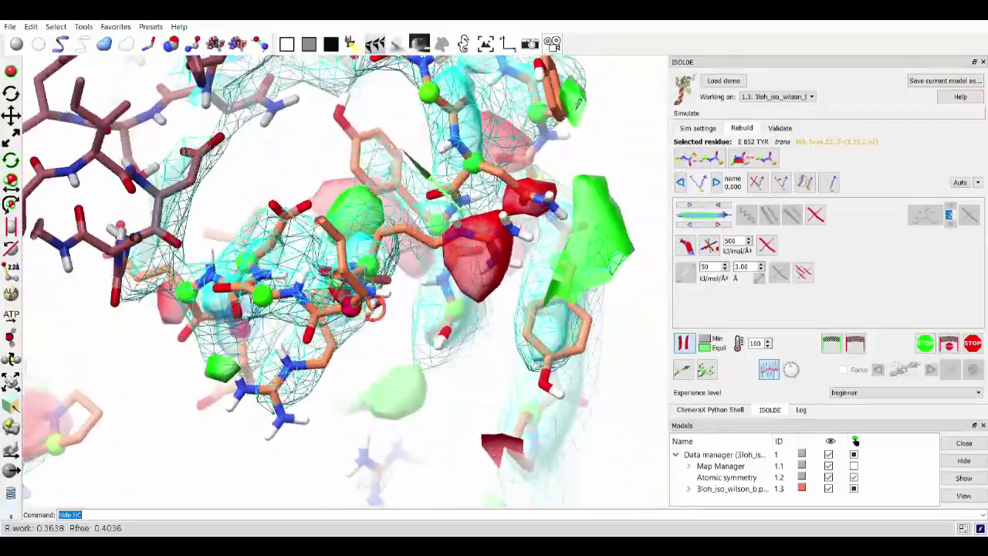
left_click_drag(386, 147, 193, 222)
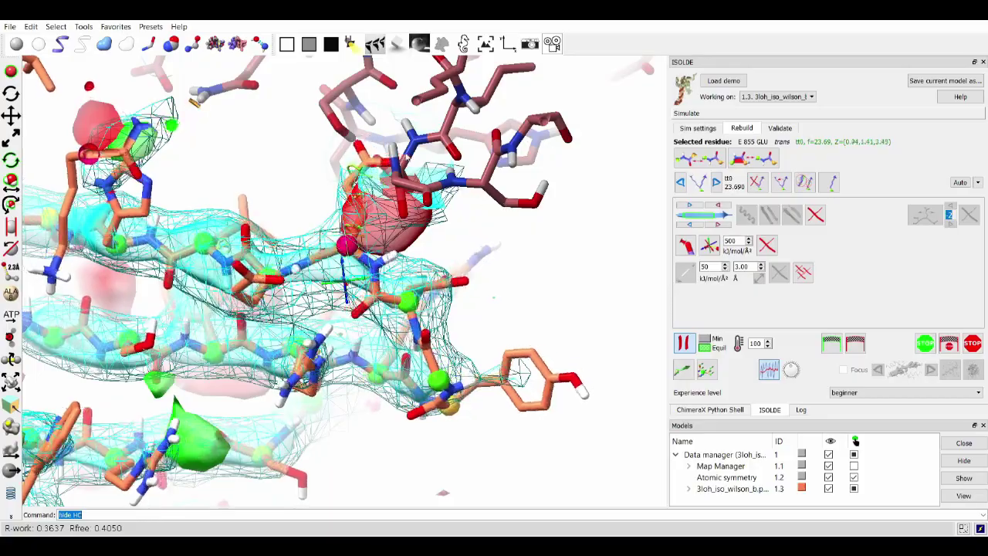
Select Leu 859 in chain E, preview its tp rotamer, and pause the simulation to inspect the surrounding density
left_click_drag(297, 164, 379, 259)
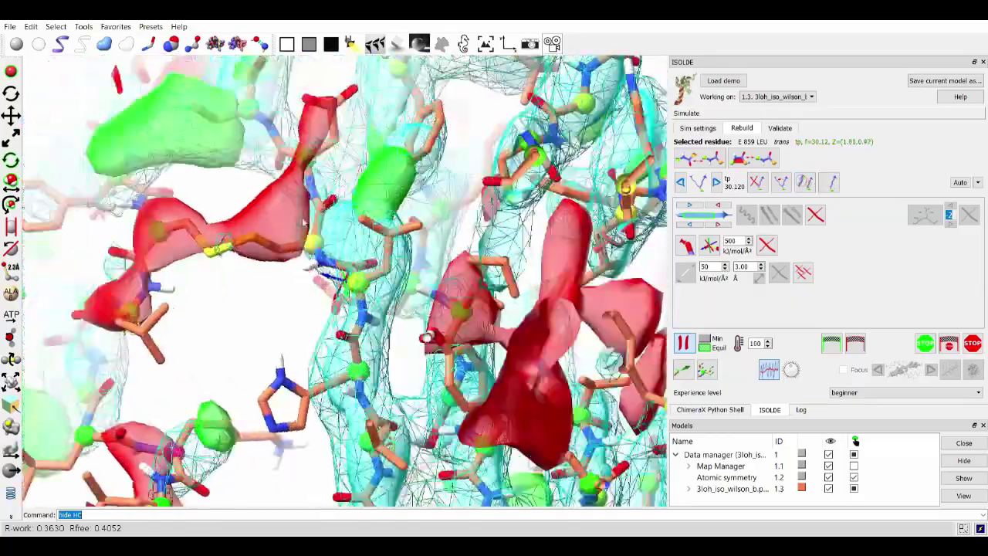
left_click_drag(304, 222, 346, 241)
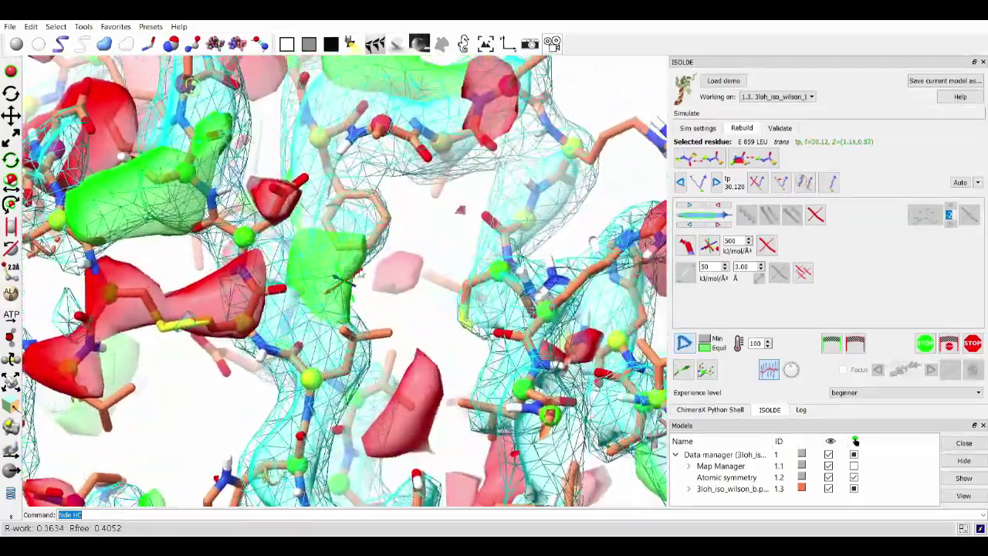
mouse_move(360, 271)
left_mouse_down()
mouse_move(310, 291)
mouse_move(256, 338)
mouse_move(405, 231)
mouse_move(382, 231)
left_mouse_up()
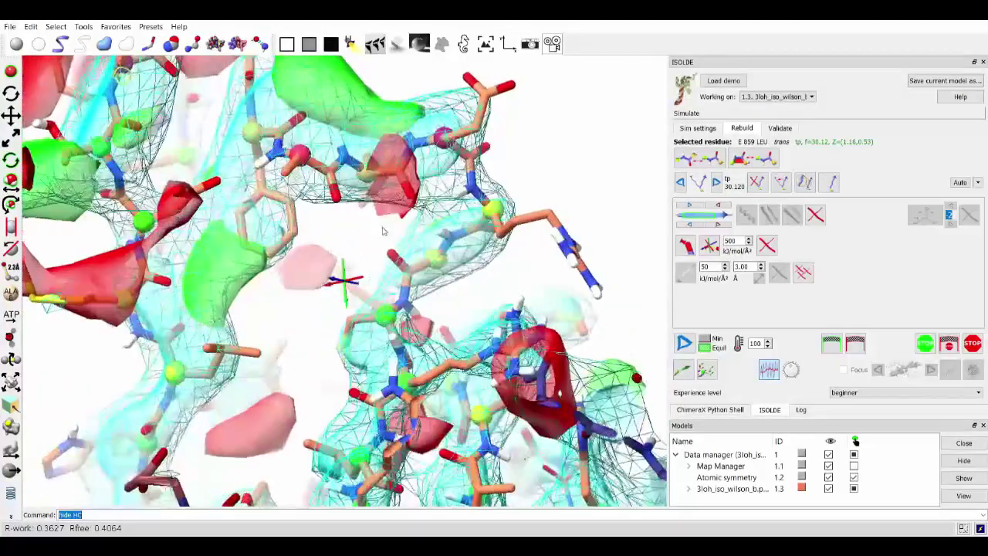
Expand the selection around Glu 869 in chain E, apply helix restraints to the stretch, and resume the simulation
left_click(389, 317, "ctrl")
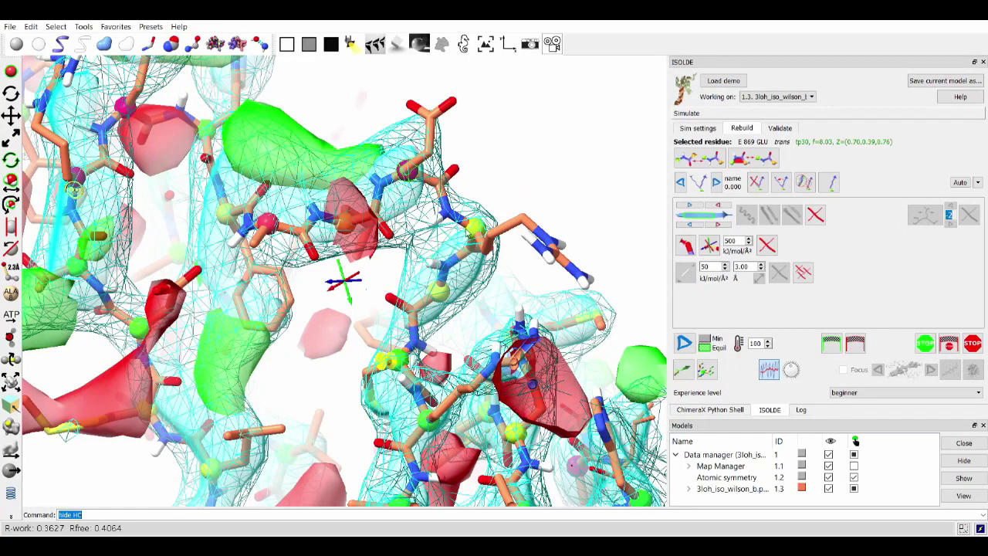
left_click(690, 225)
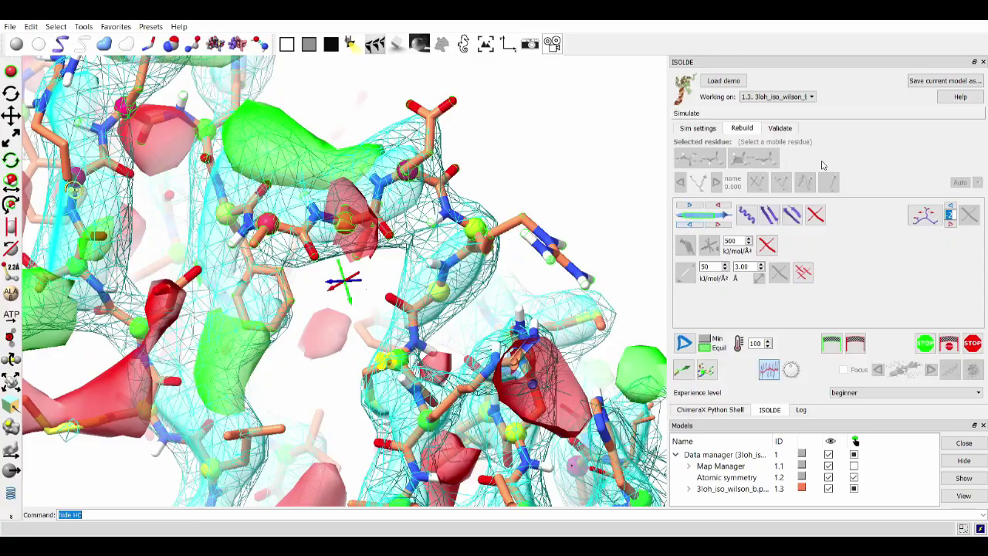
left_click(684, 344)
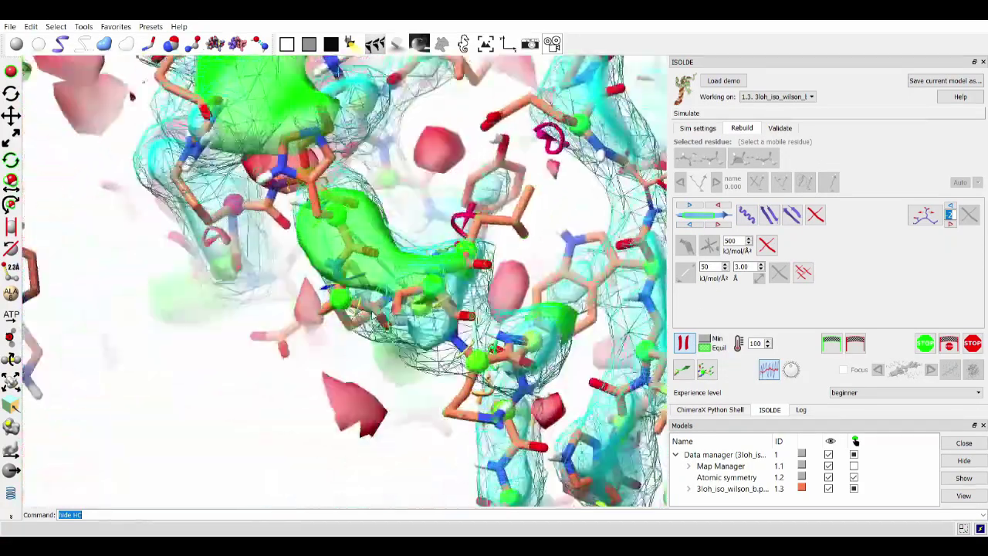
Select Phe 866 in chain E and pin it to the pivot point placed in the density beside the restrained helix
left_click_drag(289, 340, 334, 333)
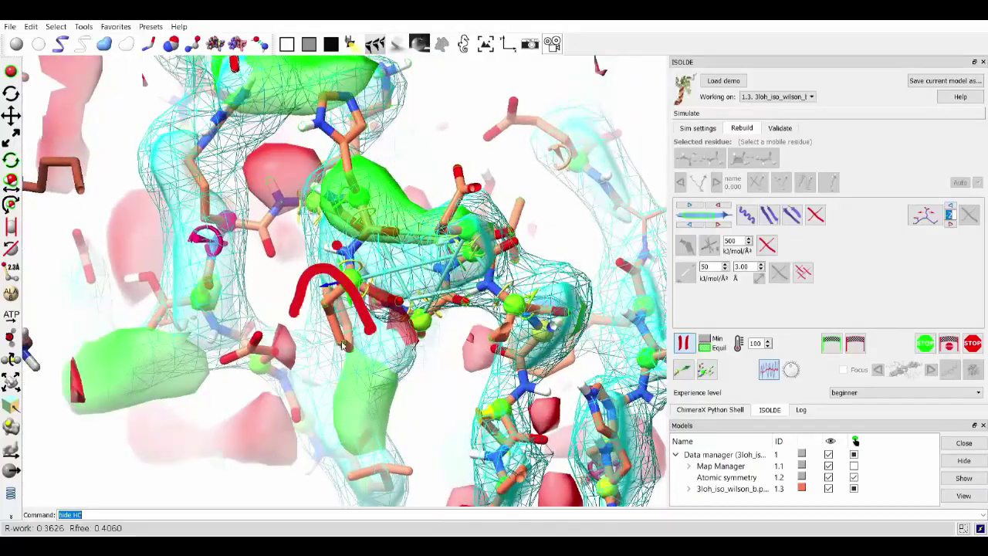
left_click(334, 331, "ctrl")
middle_click_drag(334, 332, 281, 363)
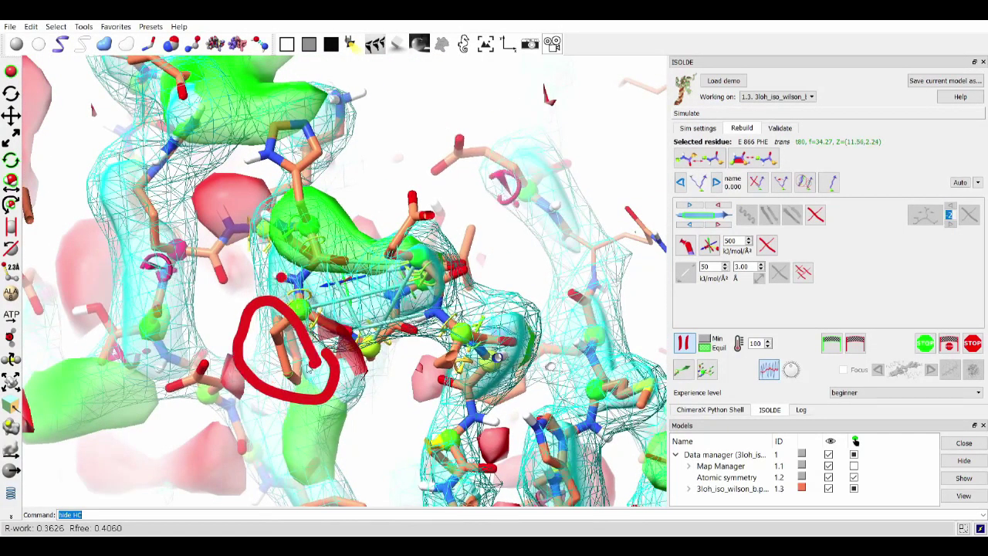
left_click_drag(310, 369, 290, 423)
middle_click_drag(290, 422, 256, 429)
left_click_drag(256, 430, 259, 409)
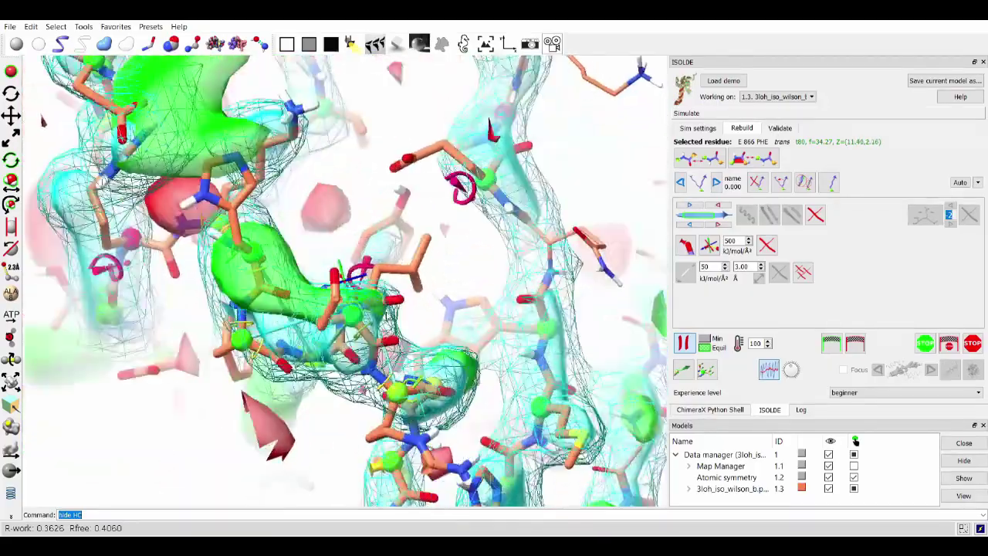
left_click_drag(42, 119, 419, 372)
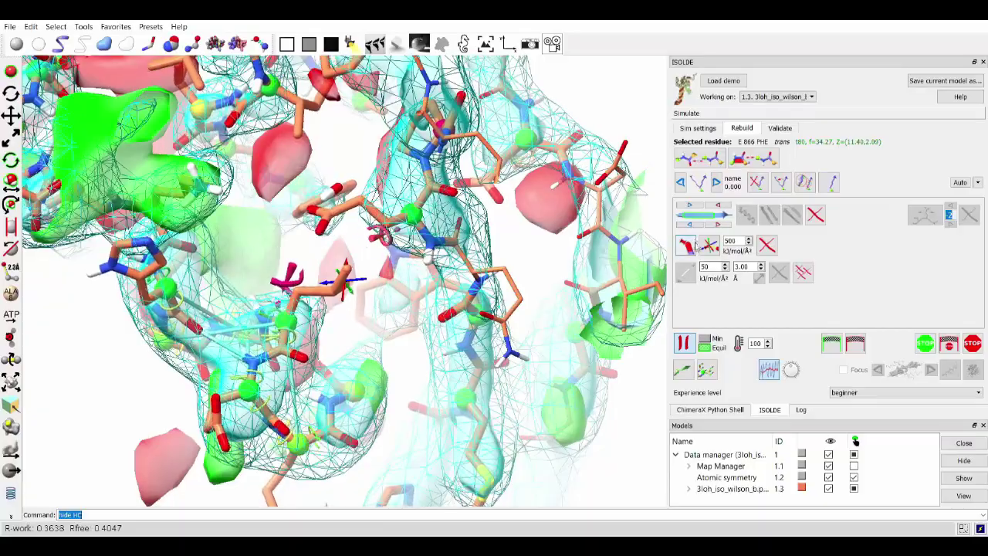
left_click(709, 246)
mouse_move(563, 270)
left_mouse_down()
mouse_move(433, 281)
mouse_move(386, 355)
left_mouse_up()
middle_click_drag(386, 355, 414, 278)
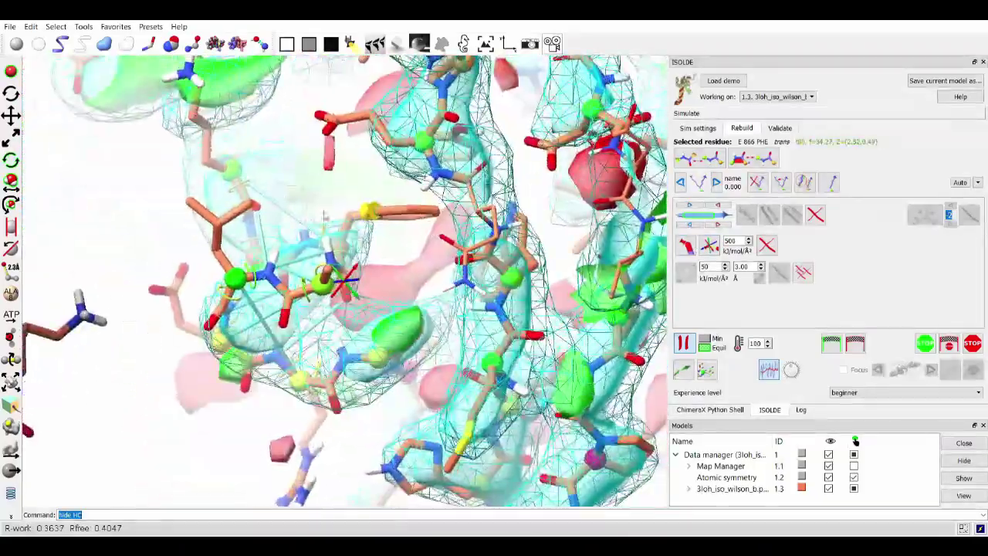
Select Arg 870 in chain E, release its secondary structure restraints, and select the neighbouring Gly 871
left_click_drag(325, 216, 328, 149)
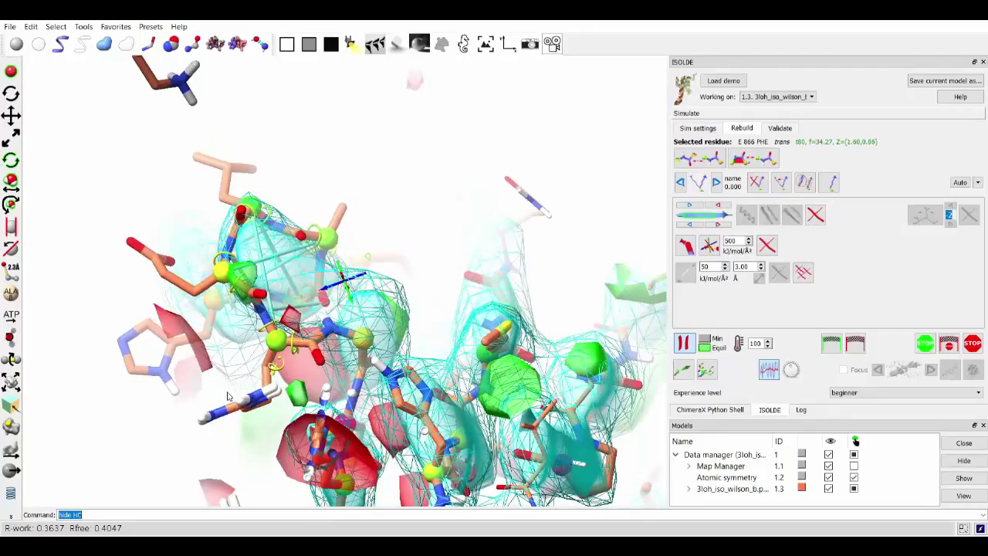
left_click_drag(530, 268, 396, 293)
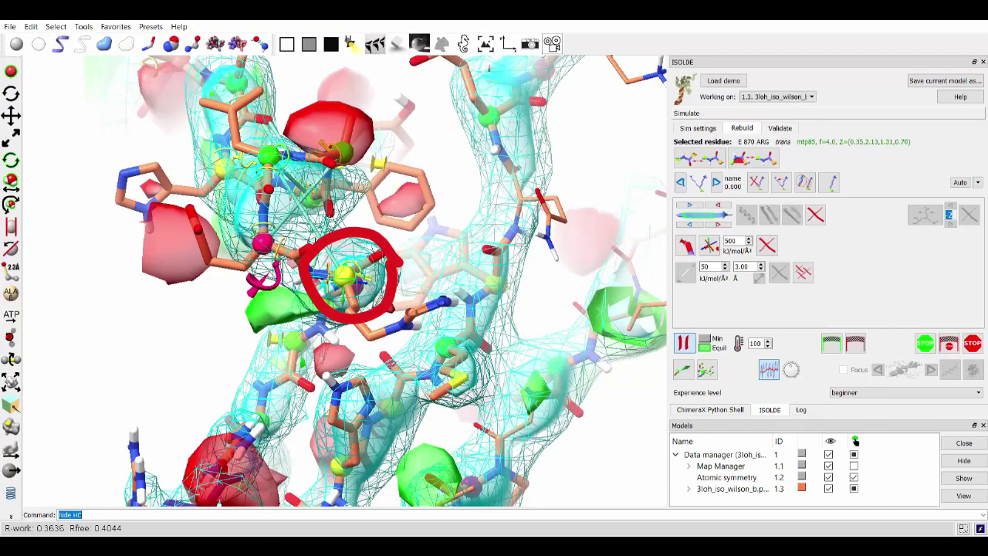
left_click_drag(280, 333, 338, 267)
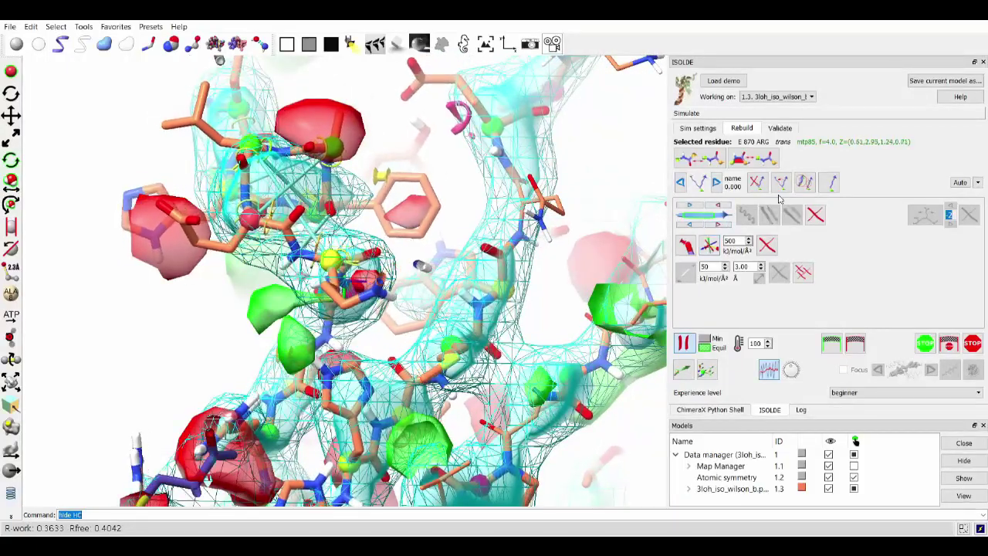
left_click(822, 221)
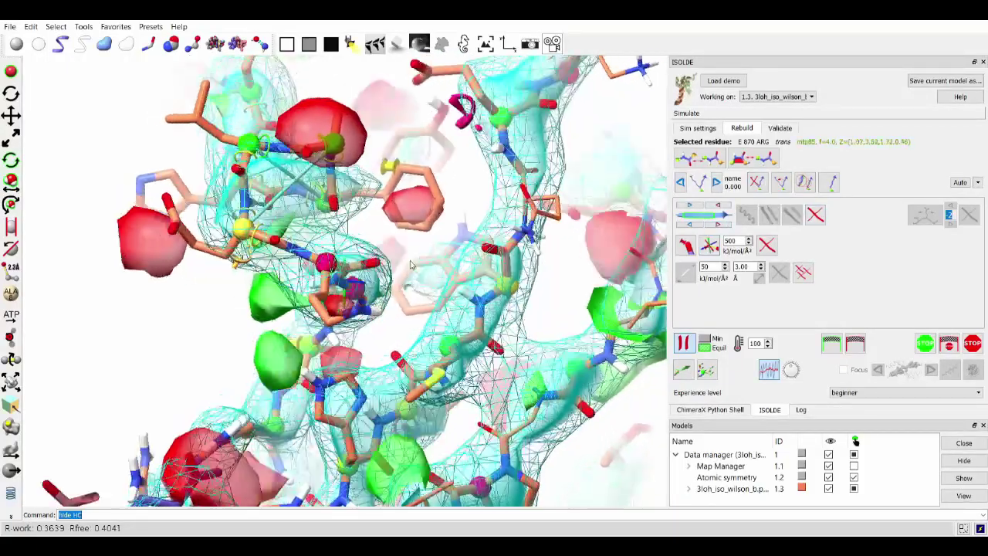
left_click_drag(386, 266, 421, 254)
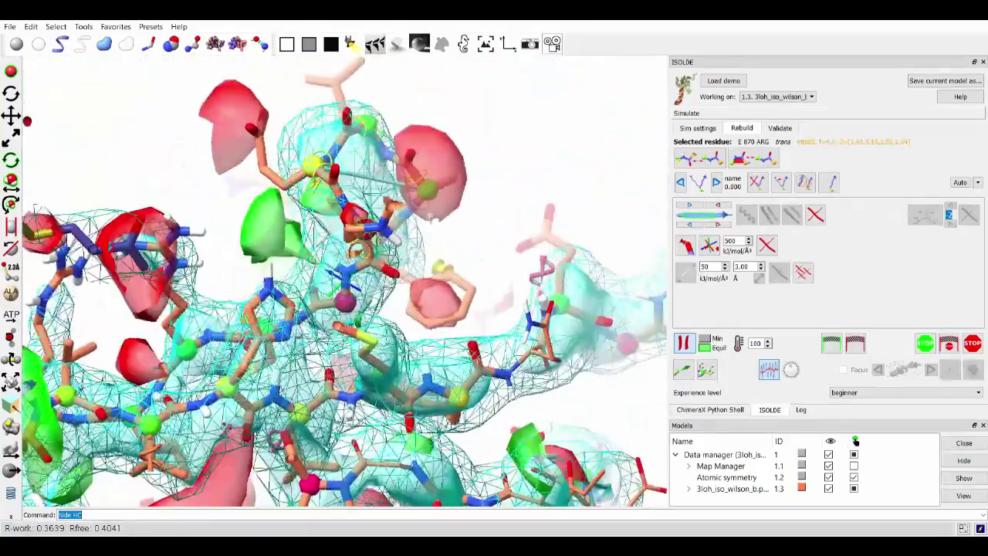
left_click(347, 299, "ctrl")
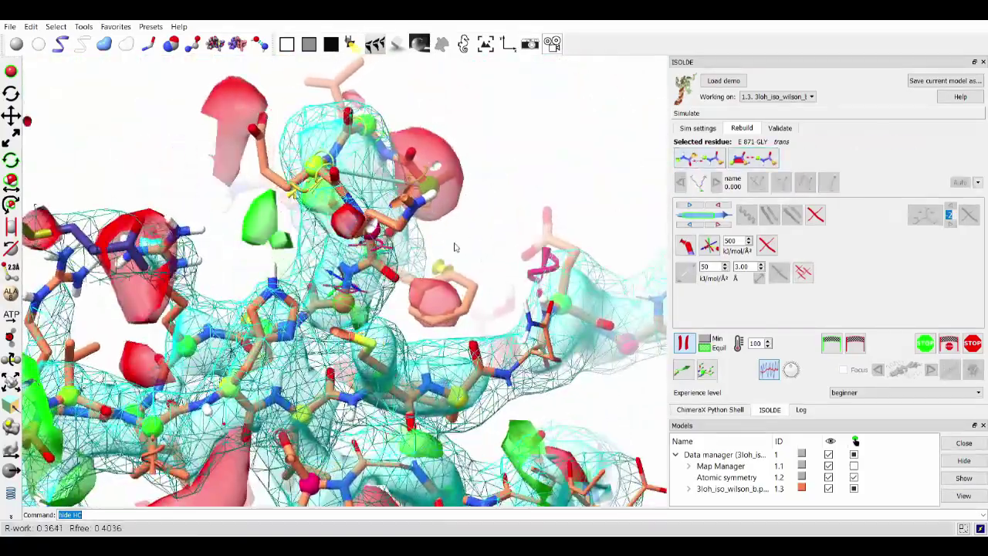
Check the settling helix and the adjoining strand against the density, and stop the simulation keeping the current coordinates
left_click_drag(456, 247, 544, 408)
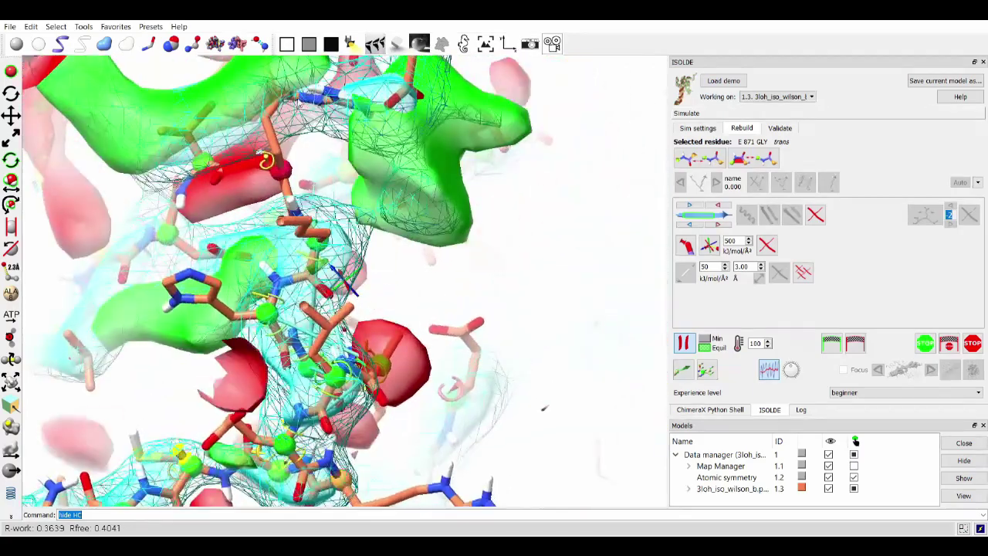
left_click_drag(450, 287, 455, 352)
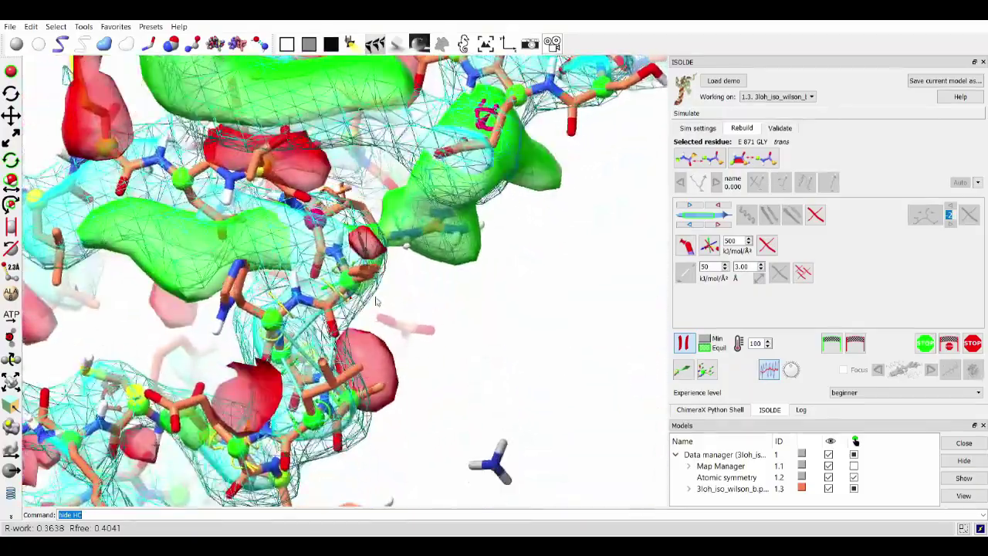
left_click_drag(377, 302, 531, 488)
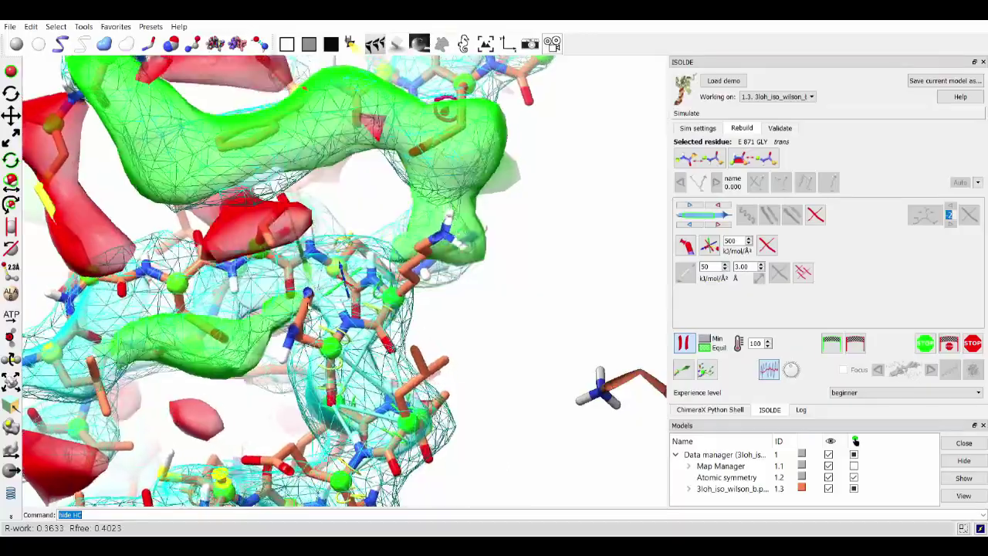
left_click_drag(207, 267, 232, 280)
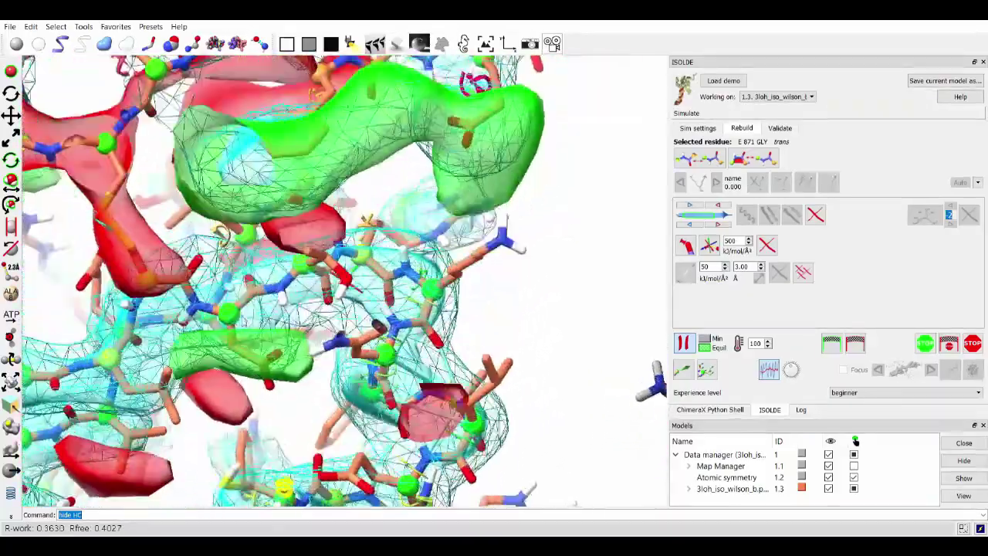
left_click_drag(233, 347, 162, 295)
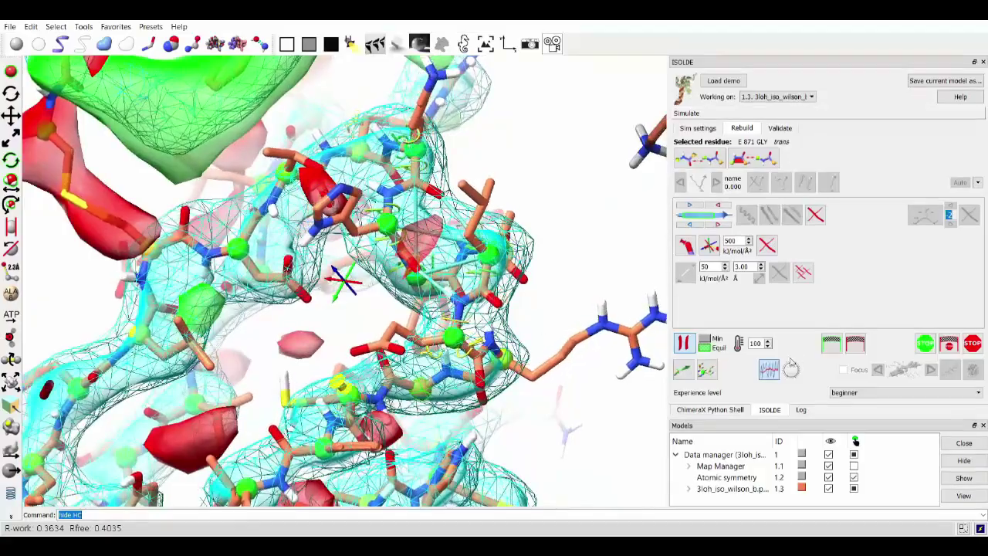
left_click(926, 344)
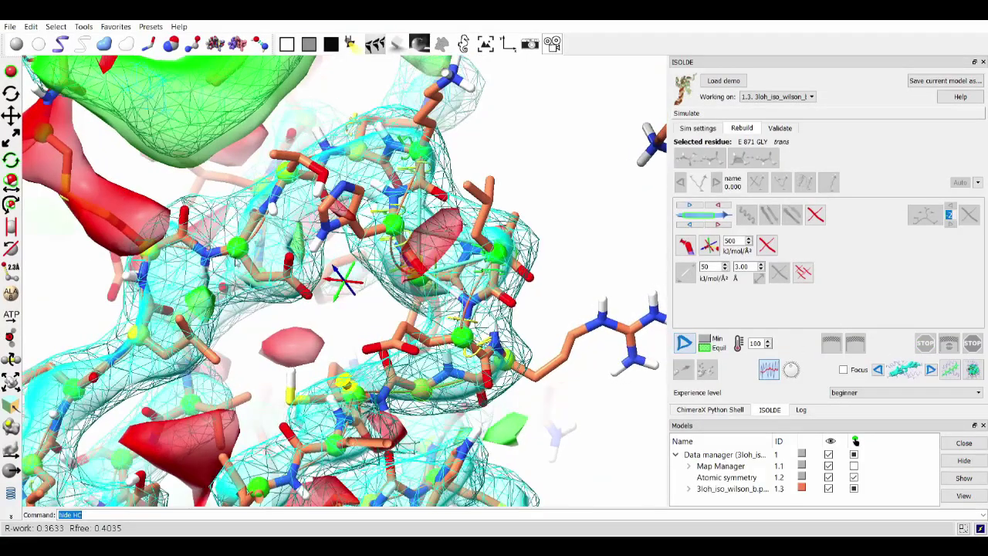
Focus on residues 861 and 862 of chain E and dock the mouse mode toolbar horizontally beneath the upper toolbar
mouse_move(237, 242)
left_mouse_down()
mouse_move(379, 244)
mouse_move(389, 295)
mouse_move(397, 287)
mouse_move(441, 299)
mouse_move(370, 314)
left_mouse_up()
scroll(420, 299, "up", 2)
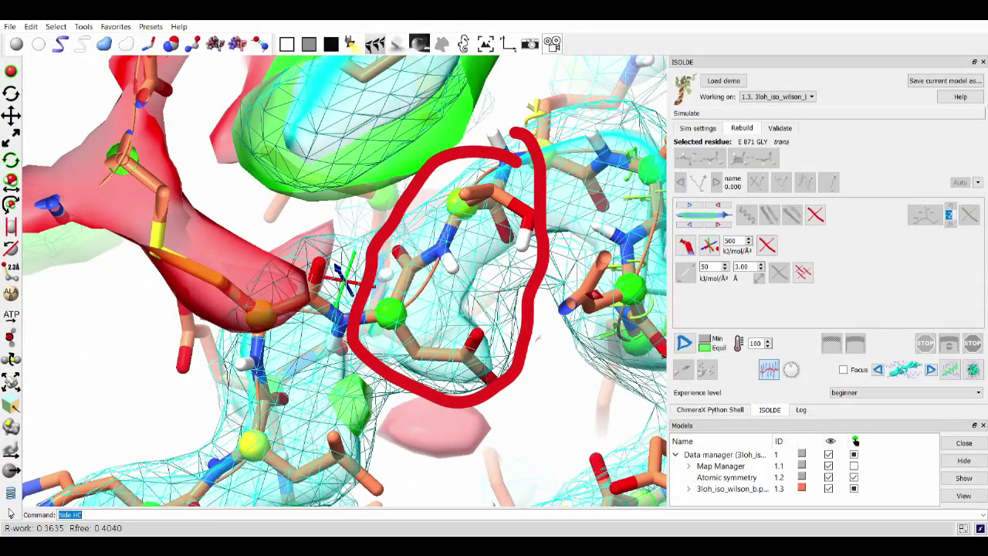
mouse_move(17, 52)
left_mouse_down()
mouse_move(87, 332)
mouse_move(27, 500)
left_mouse_up()
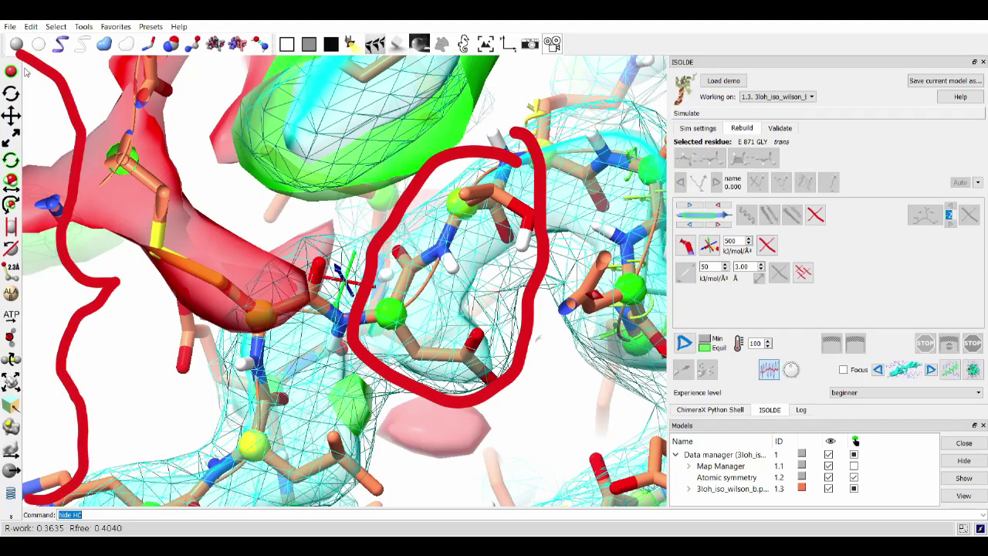
mouse_move(18, 65)
left_mouse_down()
mouse_move(17, 54)
mouse_move(31, 71)
left_mouse_up()
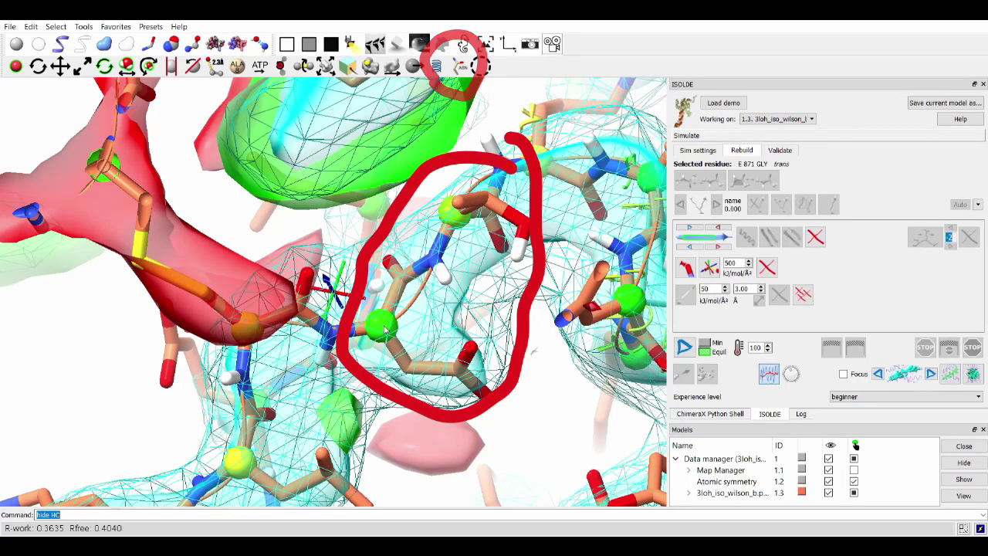
Mutate residue 861 of chain E to valine with the t rotamer and residue 862 to serine, using the amino acid swap mouse mode
right_click_drag(385, 329, 378, 286)
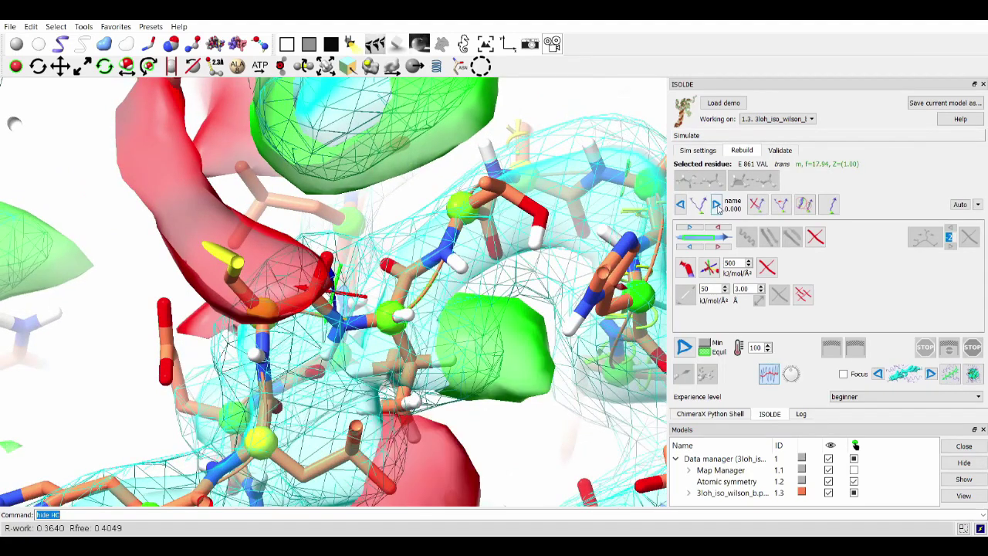
left_click(716, 205)
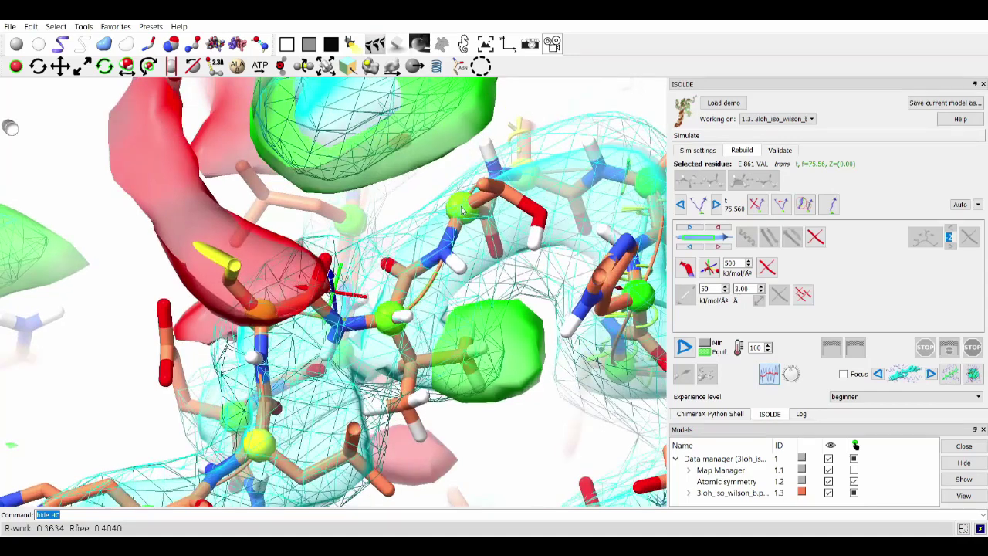
right_click_drag(462, 220, 459, 197)
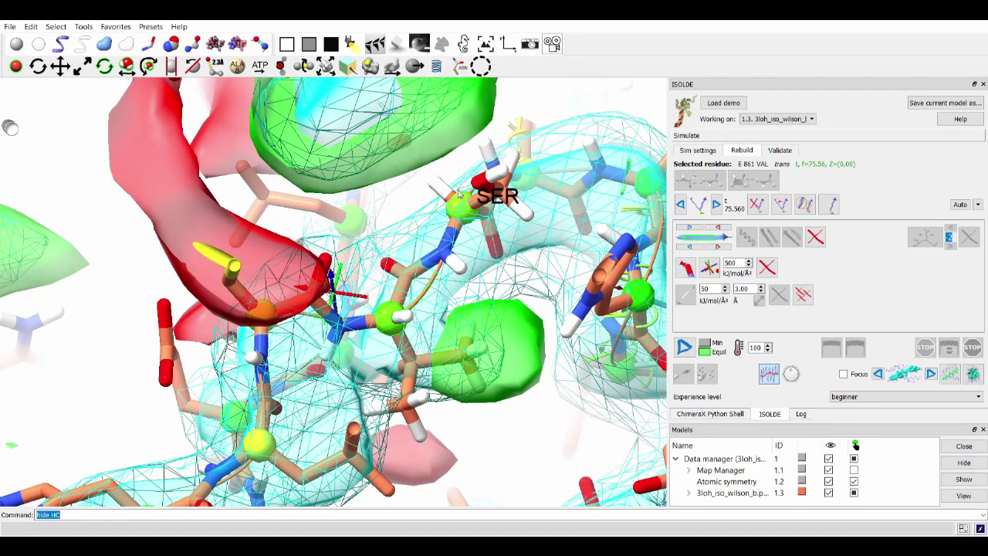
left_click_drag(458, 194, 448, 234)
Select Ser 862 and the adjacent mistraced strand, expand the selection to the surrounding residues, and start a simulation on them
left_click(448, 218, "ctrl")
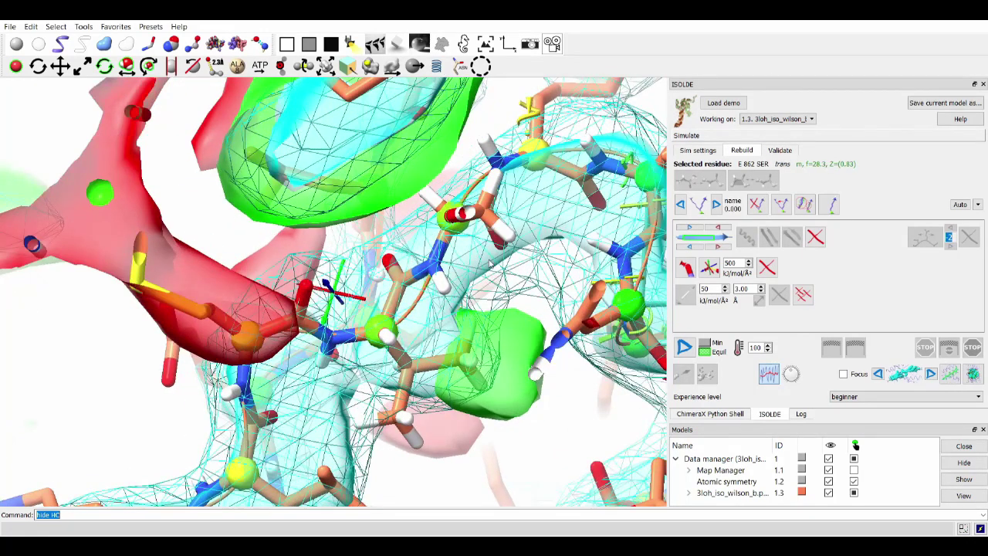
key("Up")
key("Up")
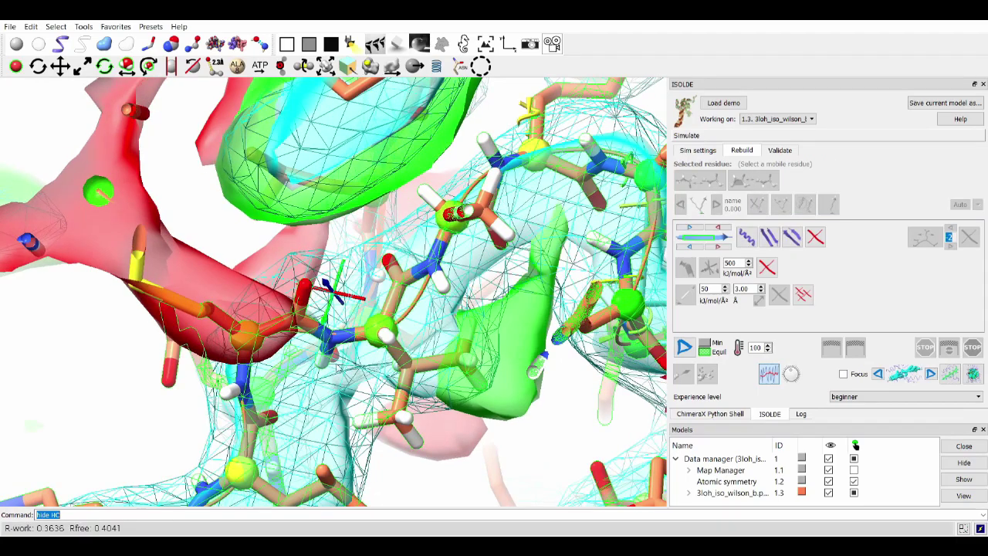
scroll(182, 242, "down", 5)
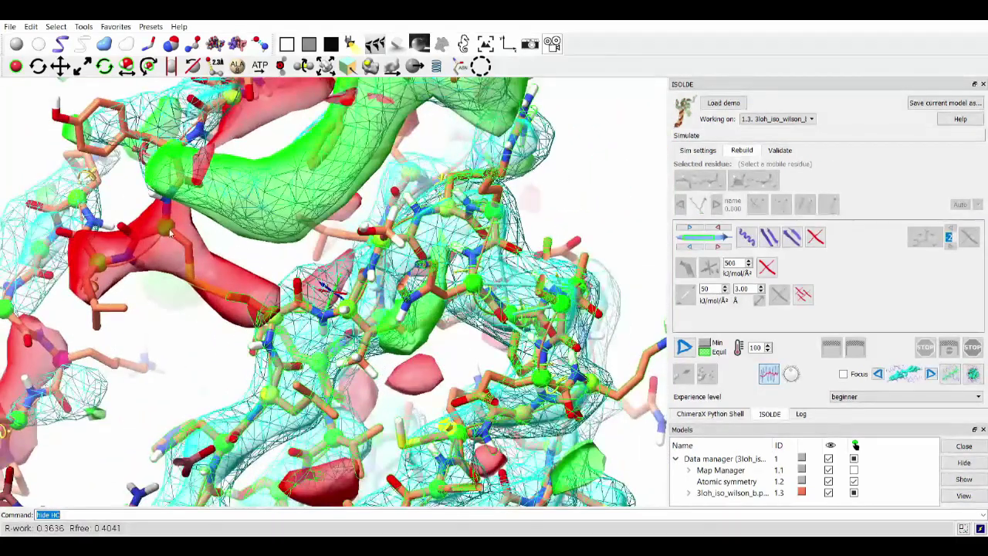
key("Up")
key("Up")
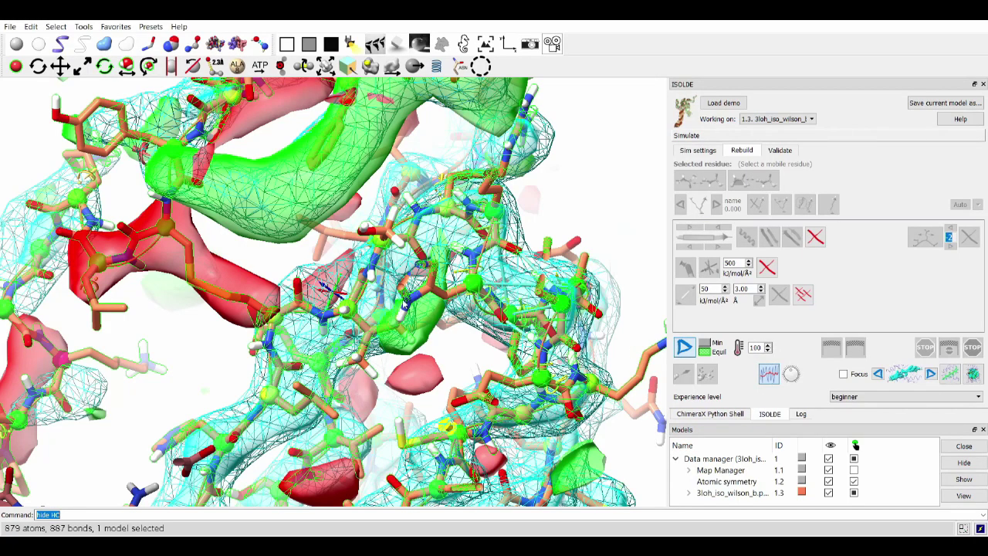
left_click_drag(404, 305, 674, 363)
left_click(683, 347)
Bring the mistraced strand beside the unfilled difference density into view and set the mFo-DFc contour to 3.033 sigma
left_click_drag(540, 339, 369, 288)
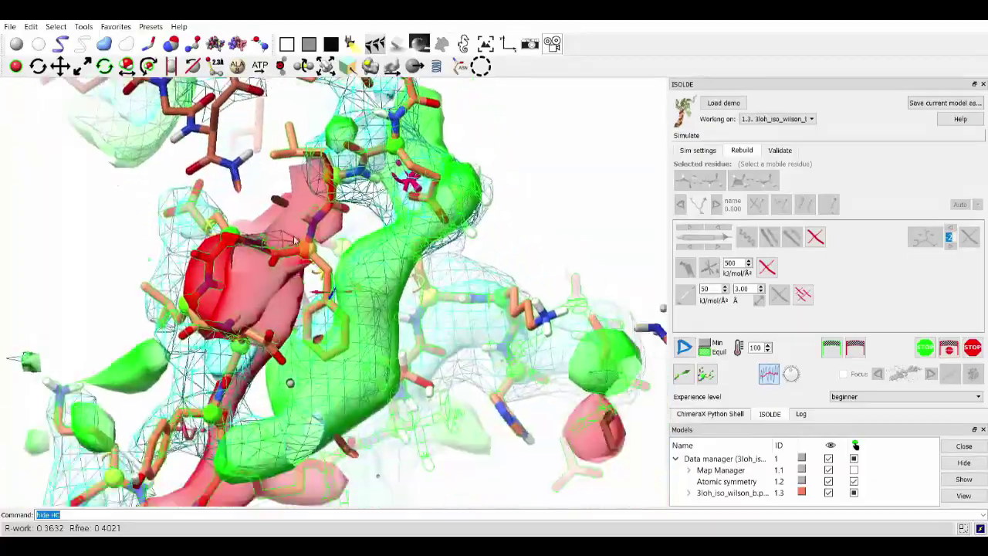
left_click_drag(295, 241, 261, 293)
scroll(297, 263, "down", 1)
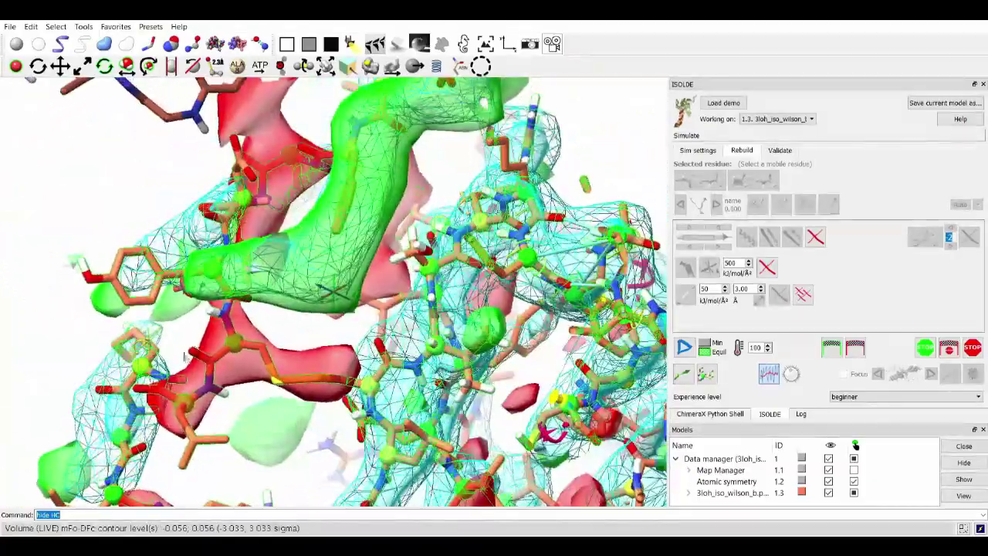
Select Cys 647 in chain E, pin it to the pivot point in the density with a spring constant of 100, and resume the simulation
left_click(237, 347, "ctrl")
left_click_drag(237, 347, 343, 287)
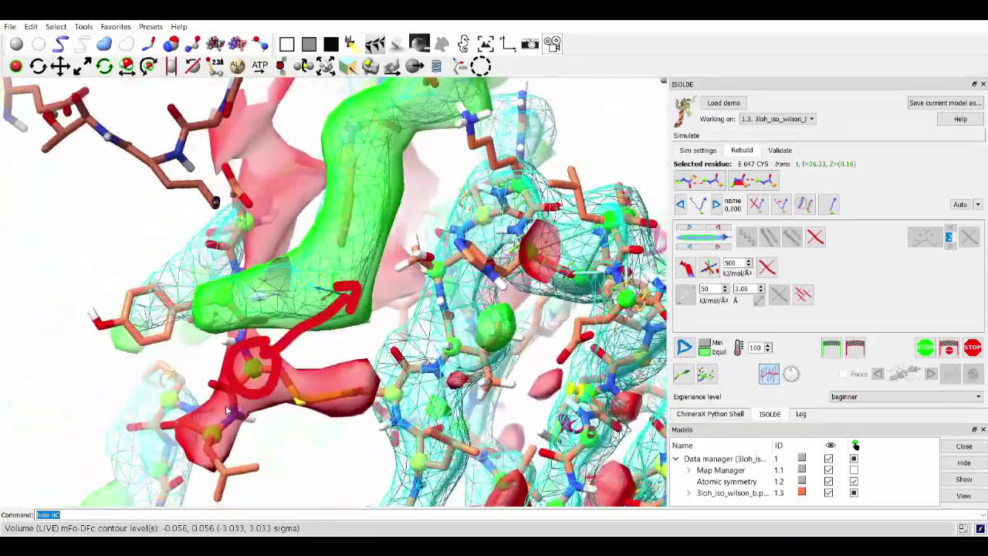
left_click_drag(240, 407, 257, 399)
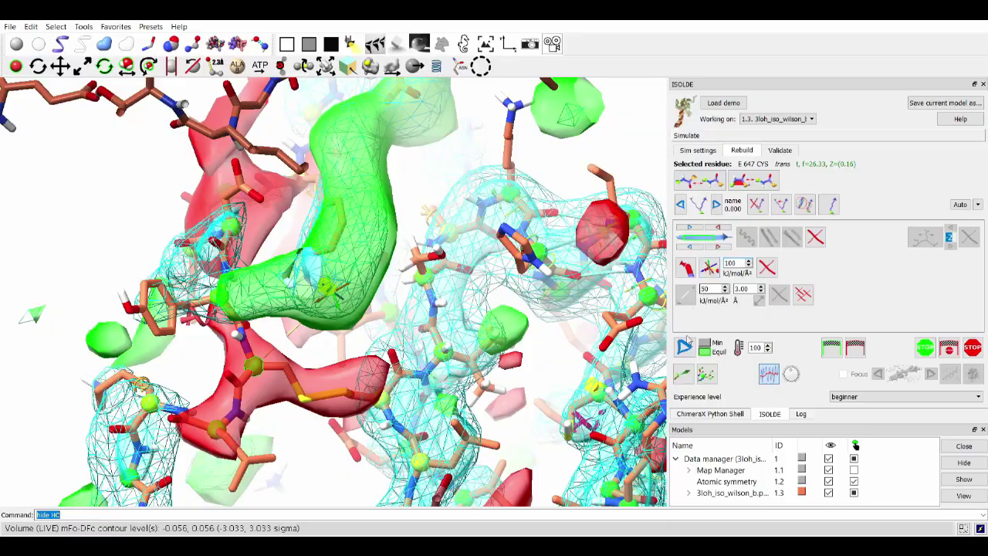
mouse_move(328, 297)
left_mouse_down()
mouse_move(298, 340)
mouse_move(307, 381)
mouse_move(284, 383)
mouse_move(300, 420)
left_mouse_up()
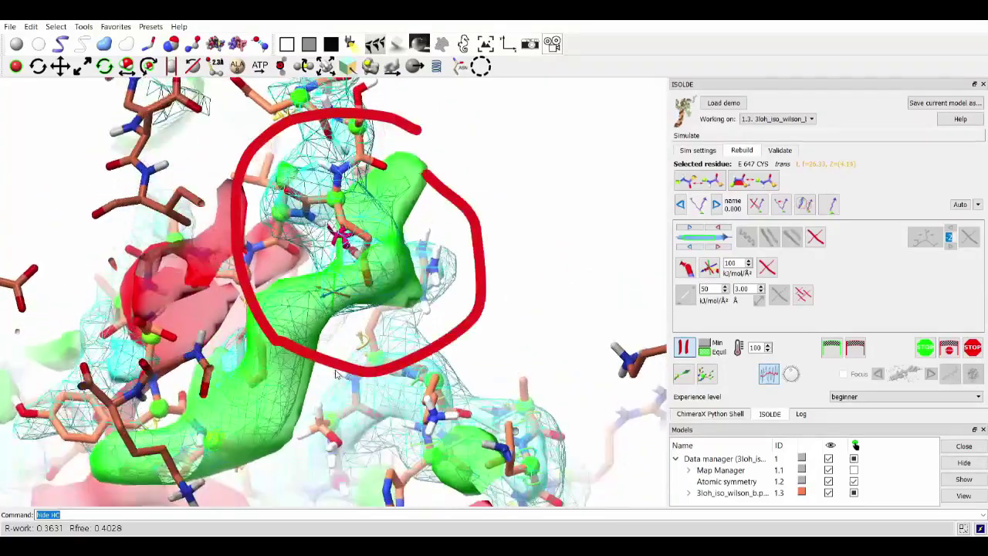
Select Ser 639 in chain E, extend the selection along the mistraced strand, and apply helical restraints to the selected residues
middle_click_drag(323, 224, 302, 344)
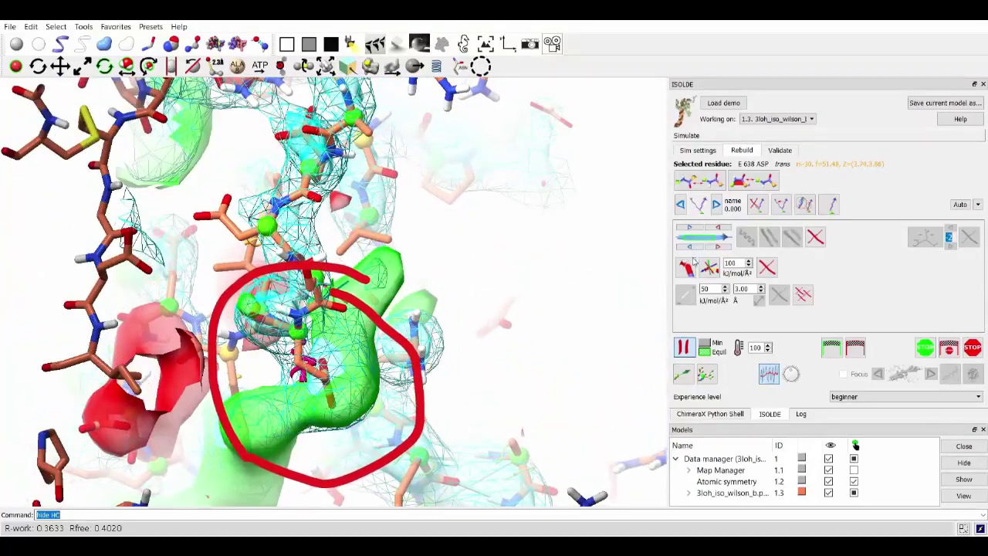
scroll(391, 259, "down", 4)
scroll(392, 259, "up", 4)
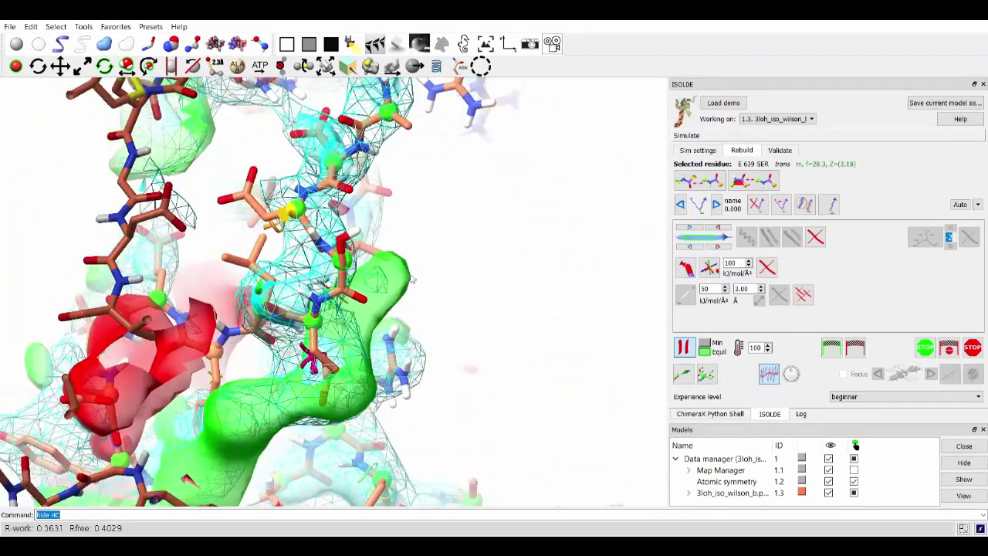
left_click(719, 248)
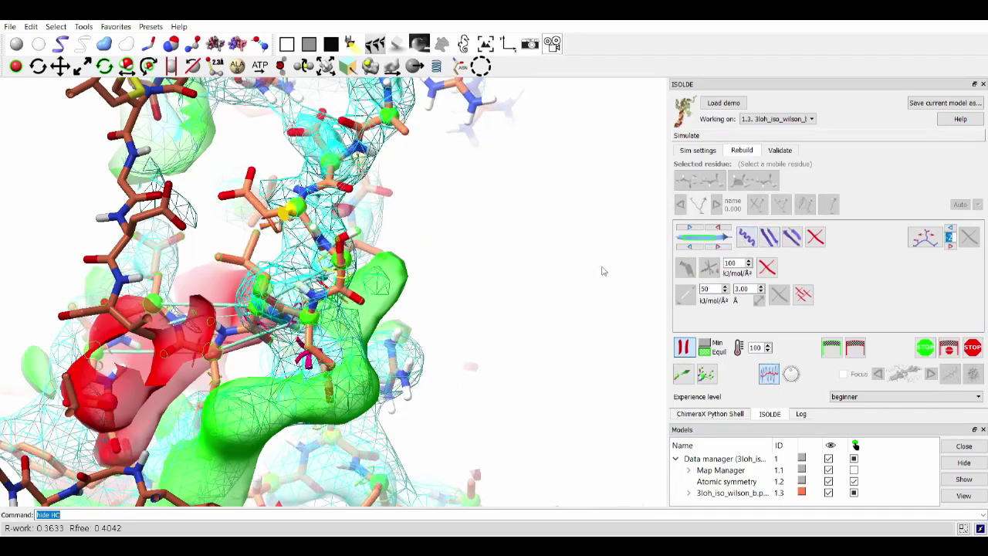
Tug the restrained residues around Cys 647 into the unfilled difference density and inspect the fit from several sides
left_click_drag(391, 309, 407, 266)
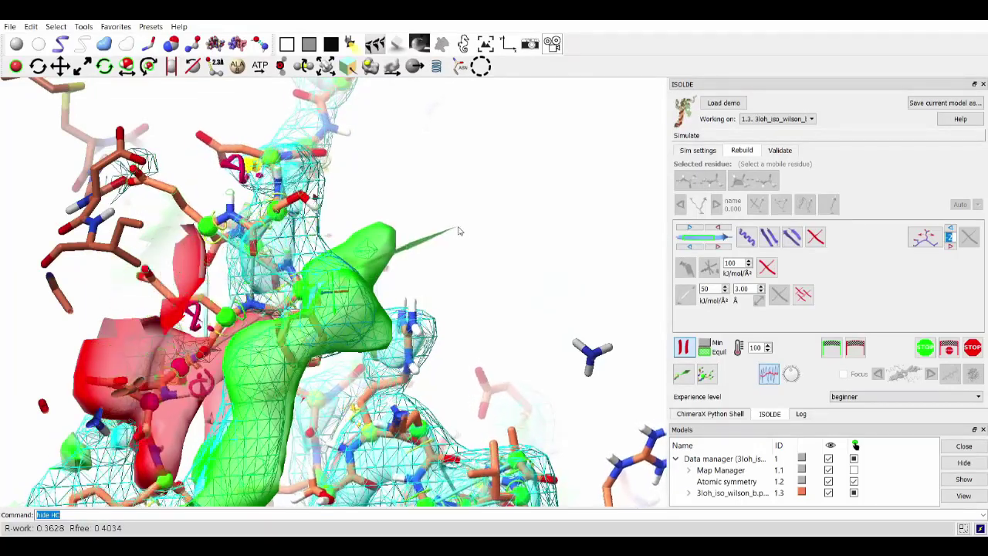
left_click_drag(324, 335, 328, 358)
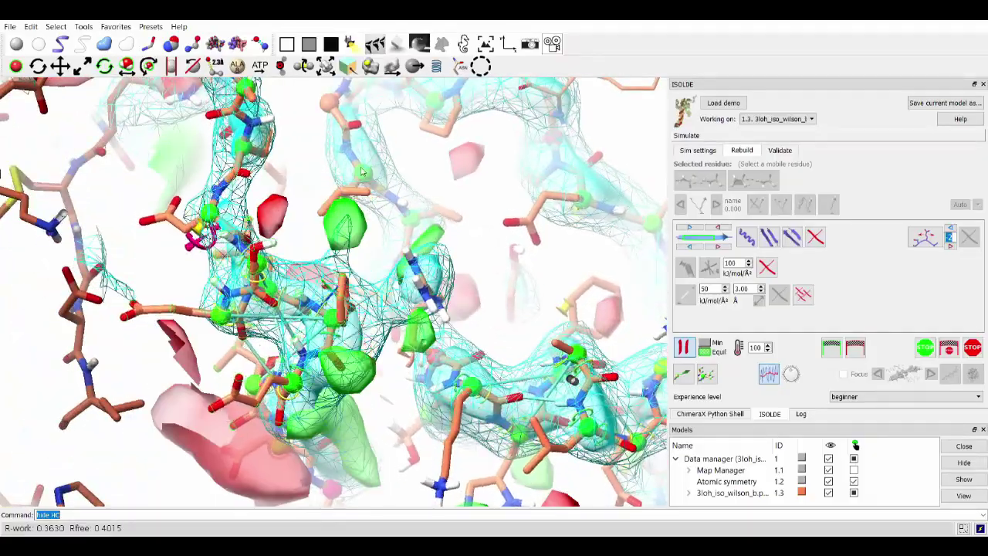
left_click_drag(329, 241, 263, 202)
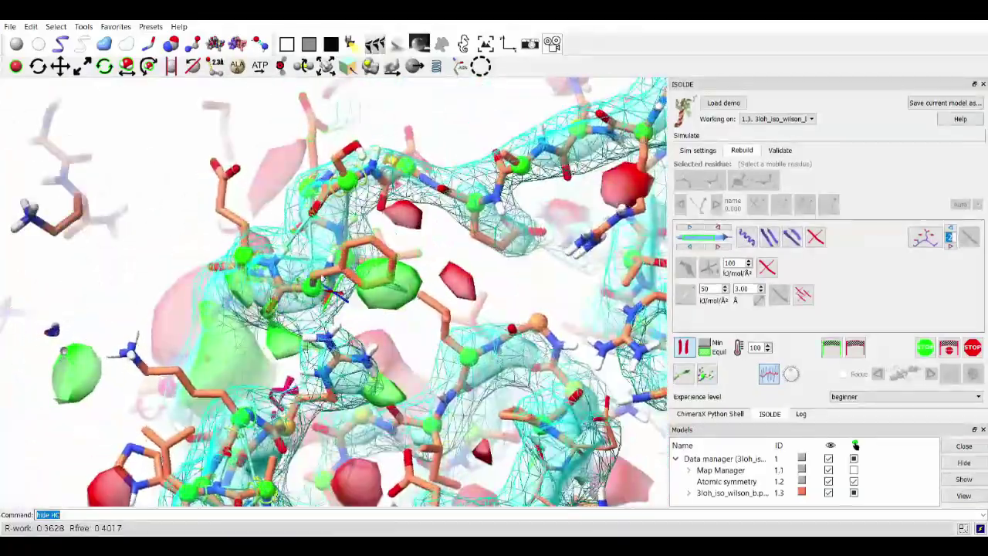
left_click_drag(401, 352, 480, 327)
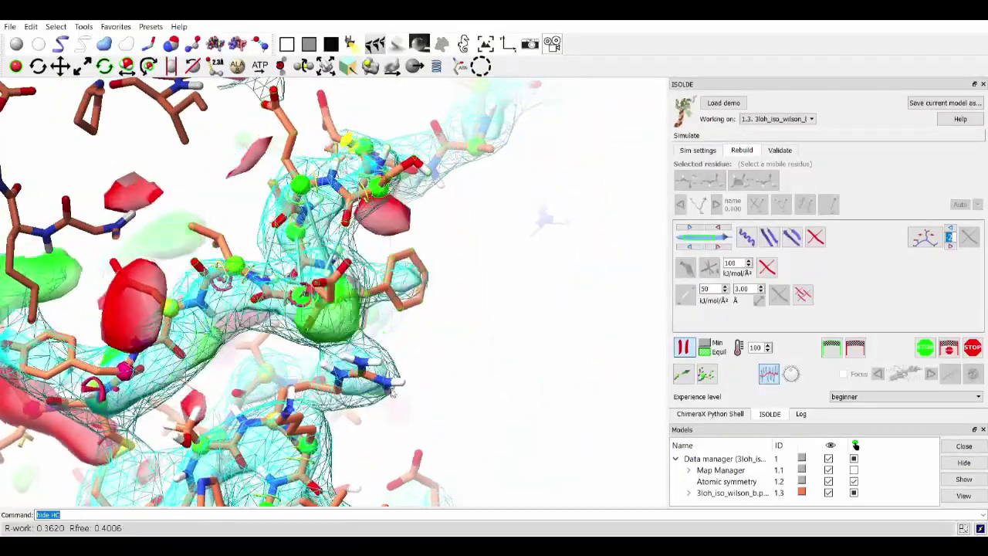
left_click_drag(392, 392, 408, 109)
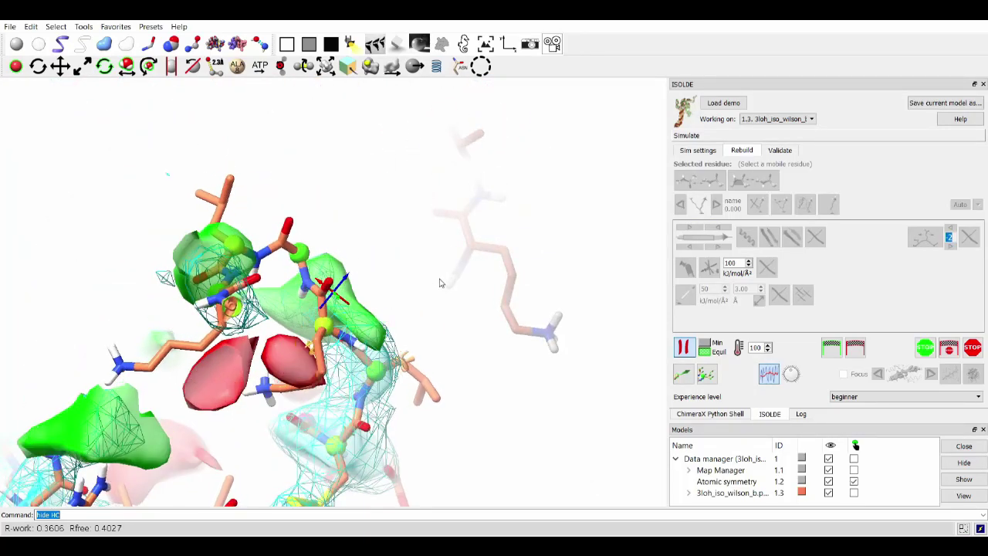
Tug the backbone of the loop beside Lys 649 out of the negative difference density and toward the unfilled positive density
left_click_drag(439, 282, 433, 381)
left_click_drag(312, 224, 255, 338)
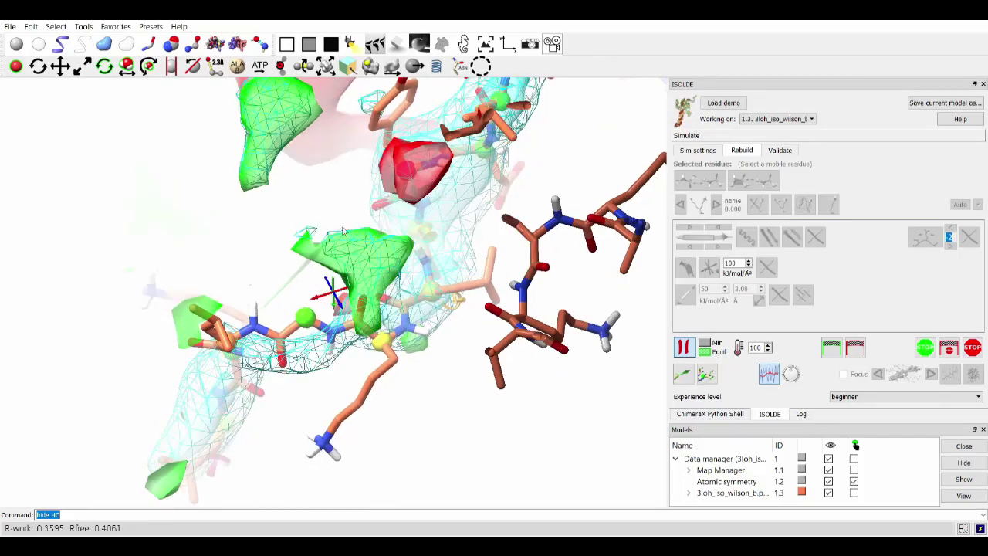
left_click_drag(269, 300, 294, 271)
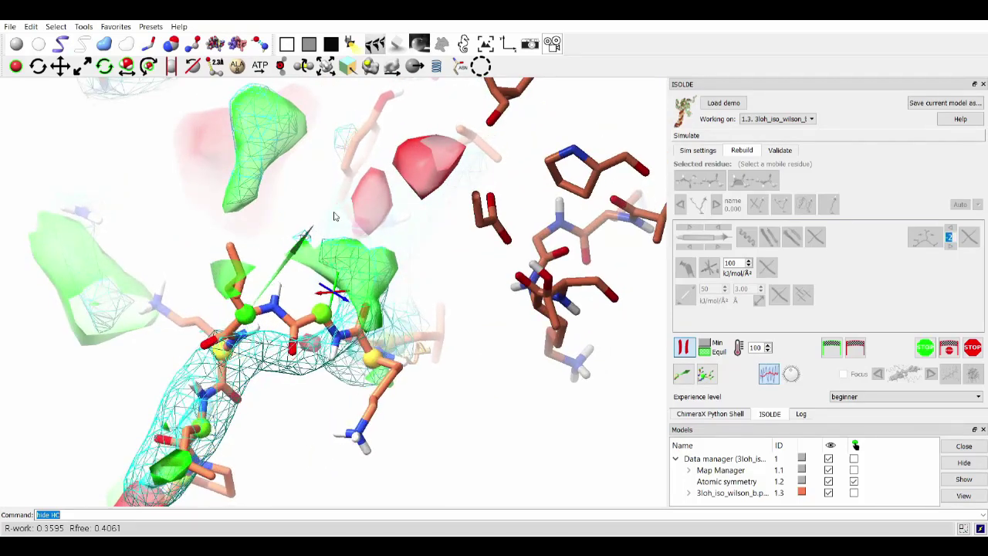
mouse_move(377, 166)
left_mouse_down()
mouse_move(386, 207)
mouse_move(343, 231)
mouse_move(263, 385)
left_mouse_up()
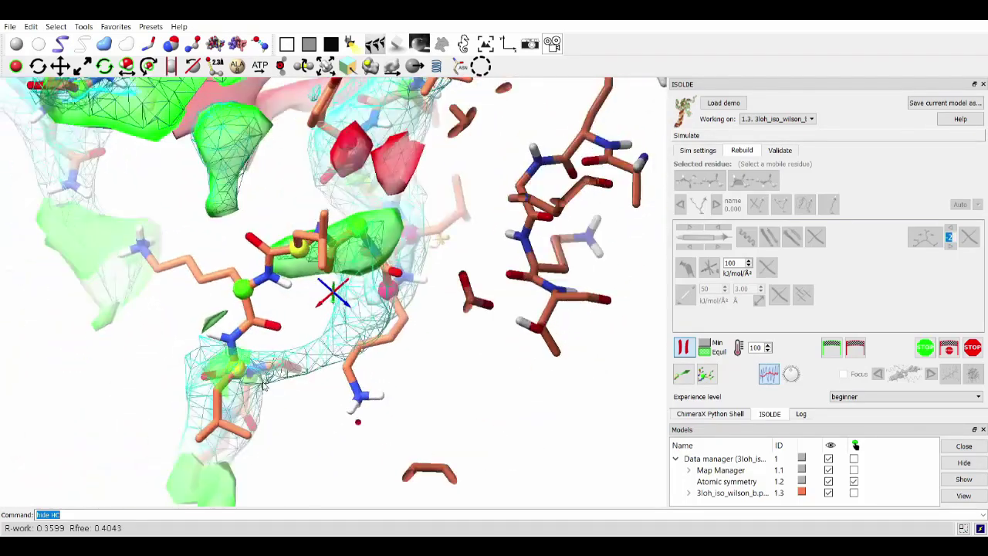
mouse_move(272, 305)
left_mouse_down()
mouse_move(242, 331)
mouse_move(245, 352)
left_mouse_up()
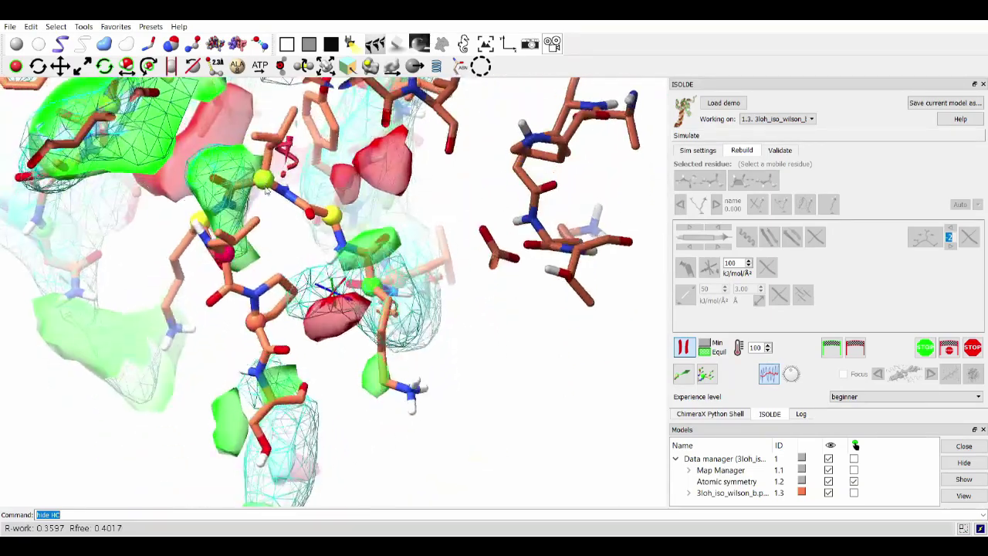
mouse_move(266, 189)
left_mouse_down()
mouse_move(233, 224)
mouse_move(360, 297)
mouse_move(345, 326)
mouse_move(324, 332)
mouse_move(267, 146)
mouse_move(299, 217)
left_mouse_up()
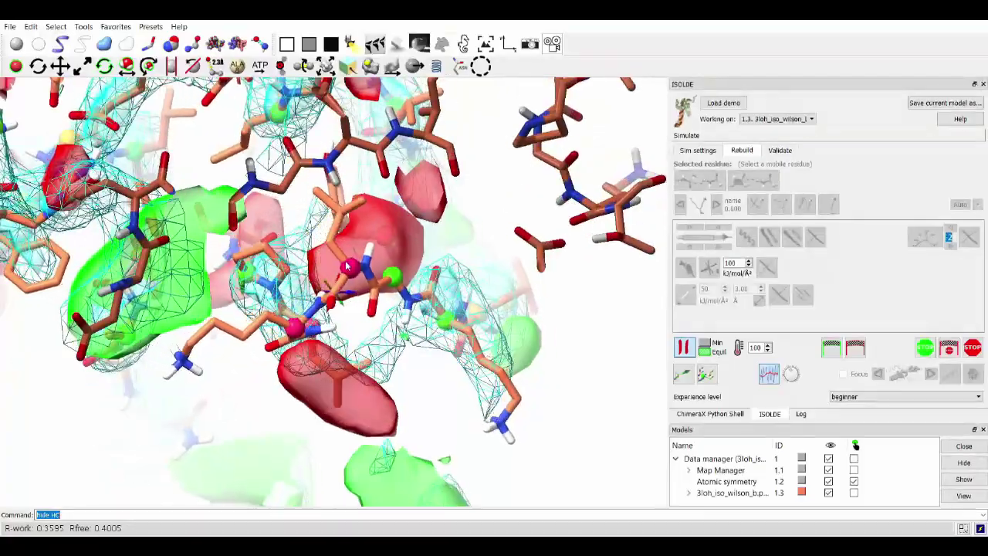
left_click_drag(399, 386, 409, 420)
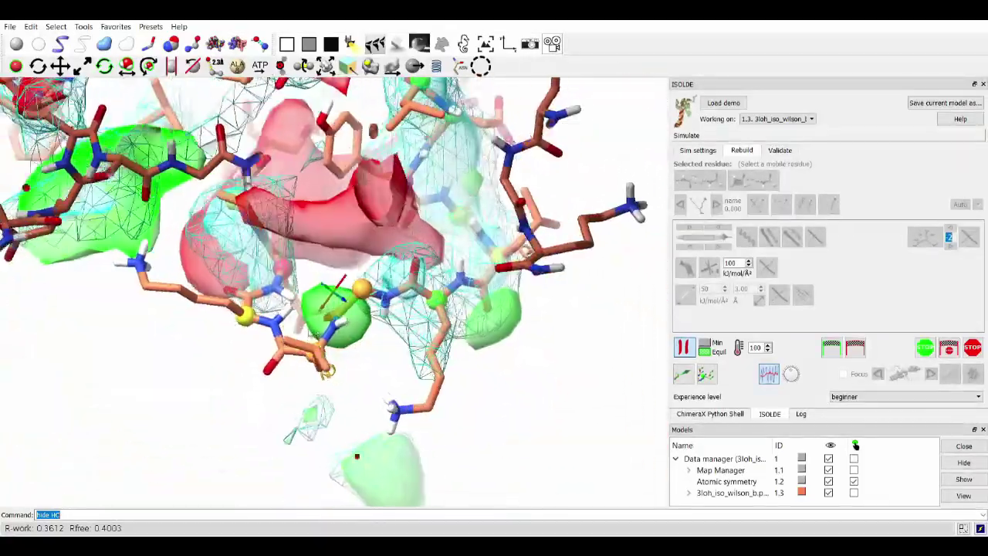
left_click_drag(288, 419, 265, 348)
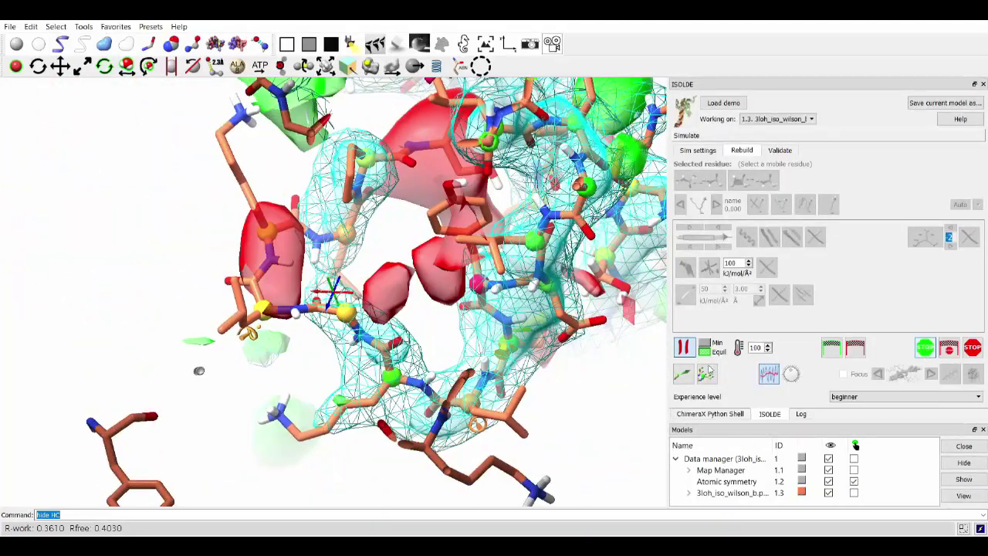
Select Lys 649 in chain E, expand the selection to the surrounding residues, and start a new simulation on them
left_click(391, 377, "ctrl")
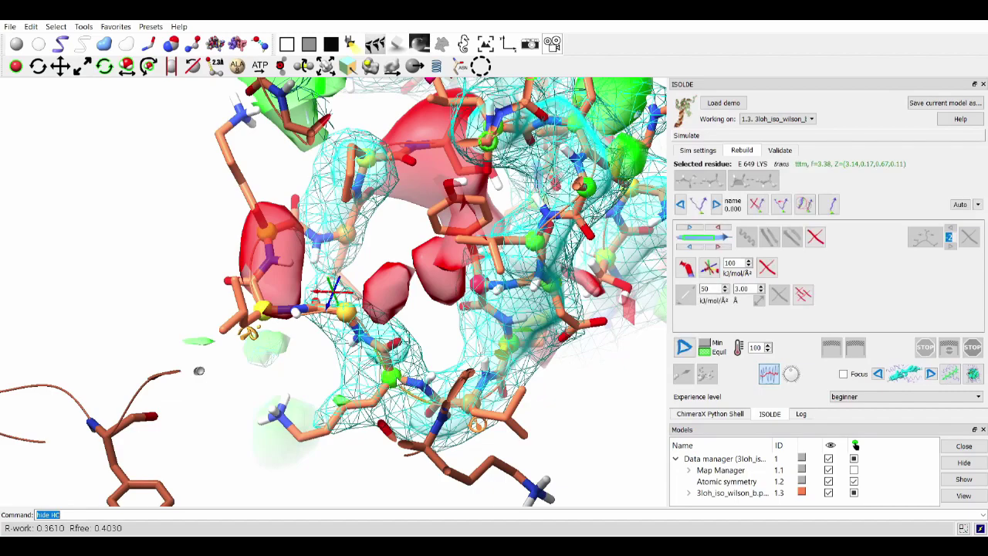
key("Up")
key("Up")
left_click_drag(571, 378, 622, 361)
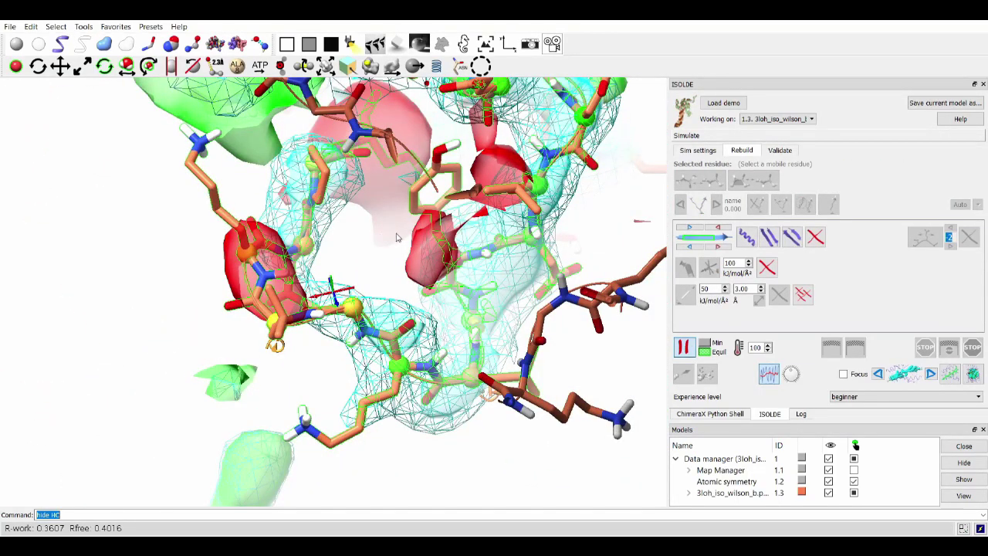
Tug the loop residues around Lys 649 along the map density and check their fit from several angles
left_click_drag(394, 276, 315, 258)
left_click_drag(158, 385, 198, 191)
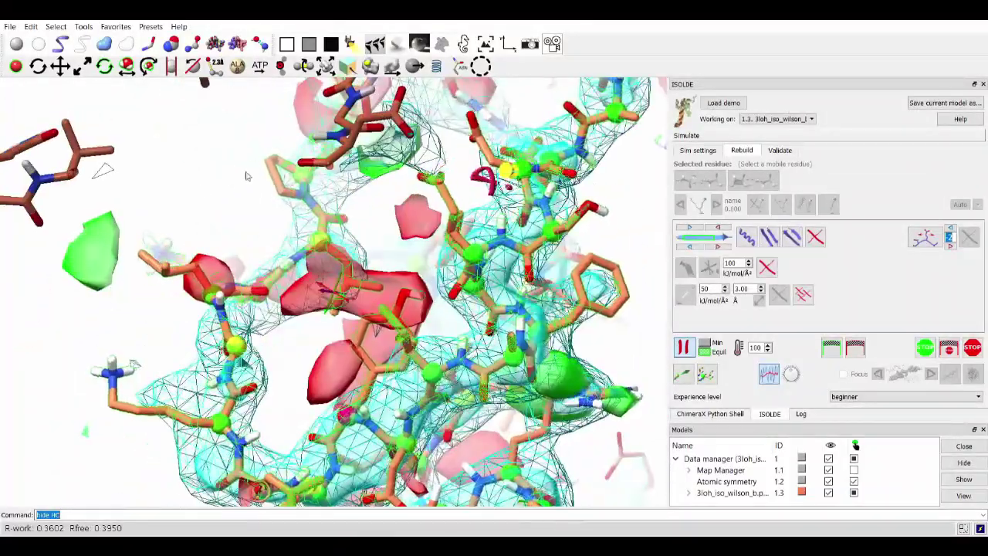
left_click_drag(101, 170, 118, 343)
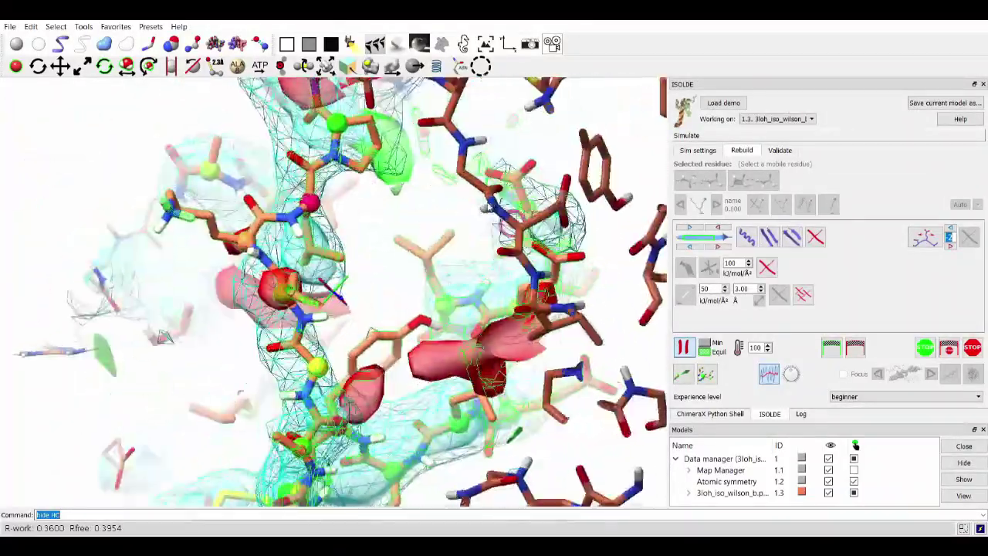
left_click_drag(359, 214, 409, 259)
left_click_drag(141, 245, 58, 212)
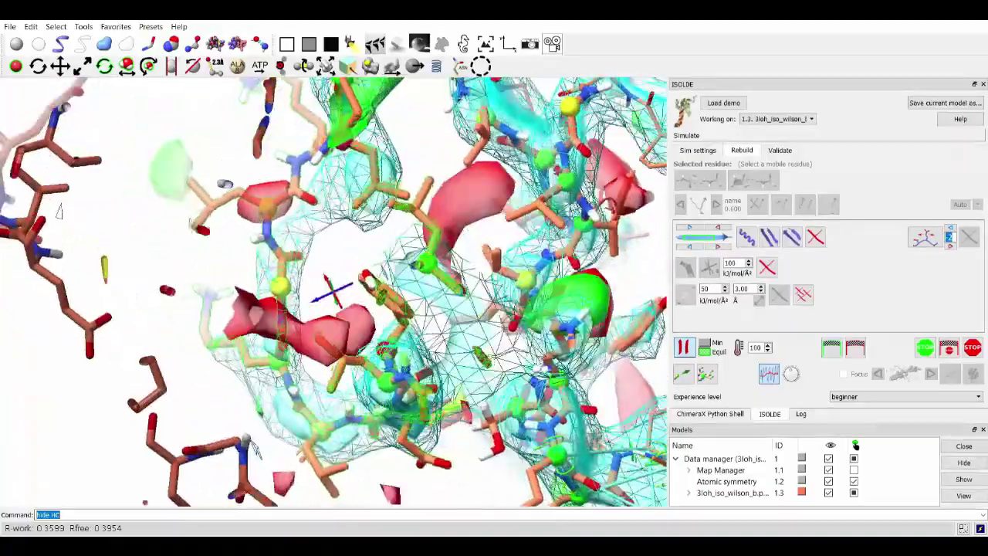